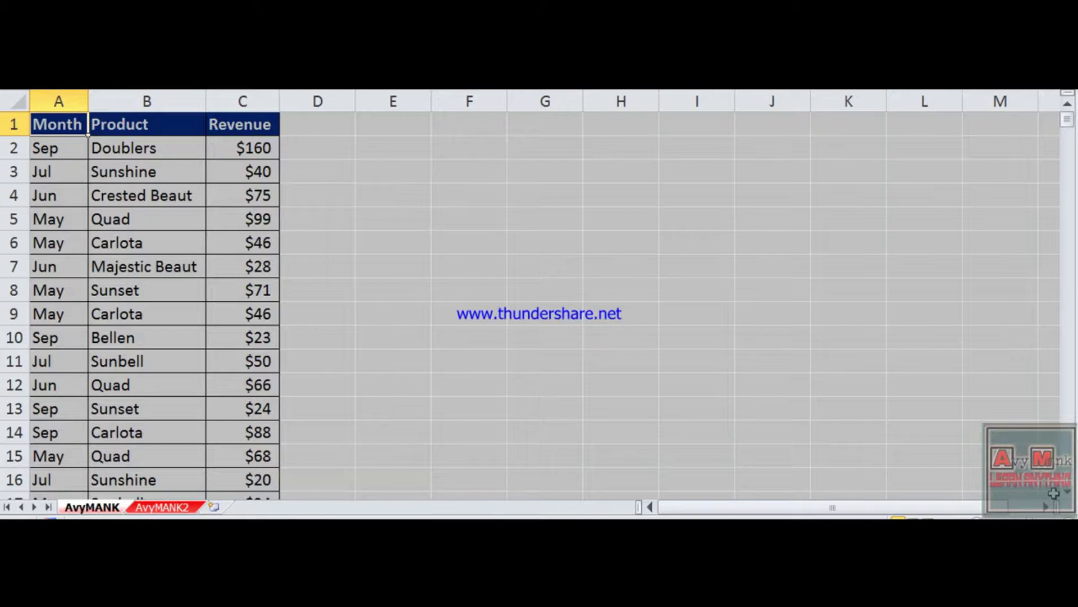
Select and copy the Month column A1:A2002 on the AvyMANK sheet
click(58, 148)
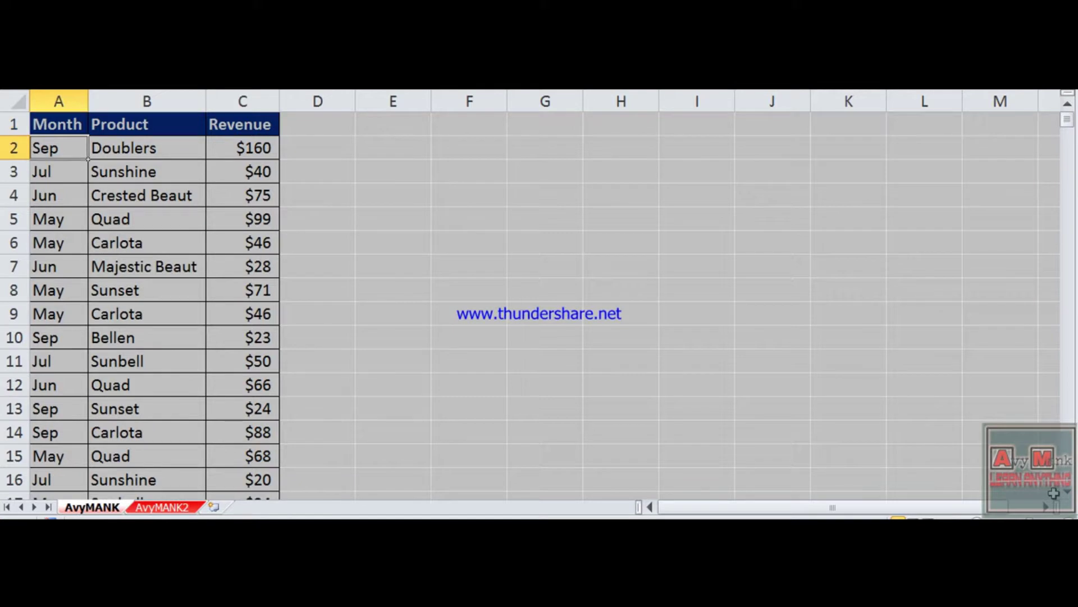
key(ctrl+shift+Down)
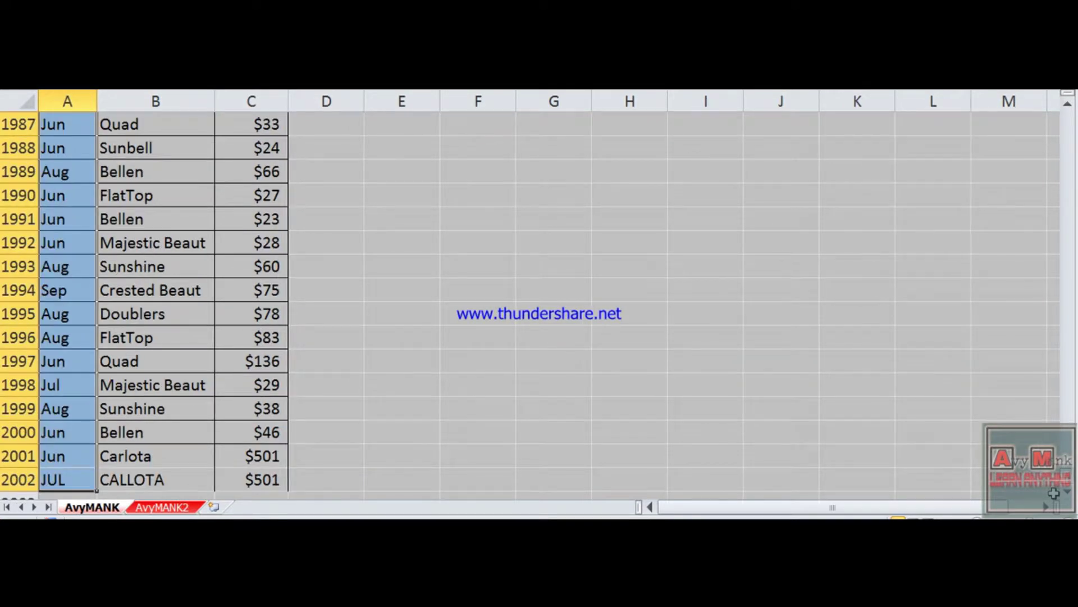
key(Right)
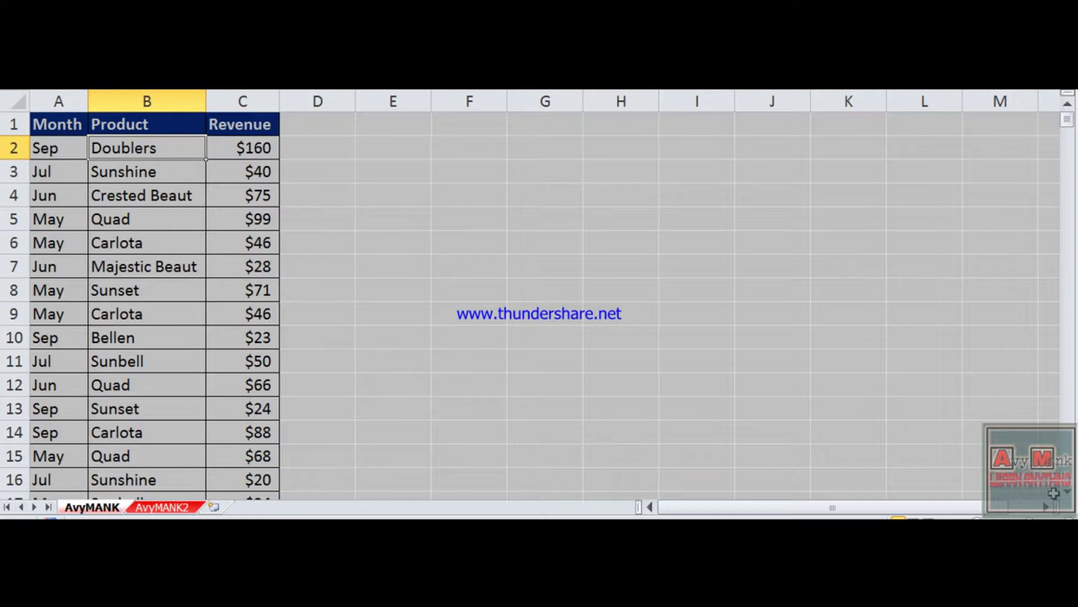
key(ctrl+Home)
key(ctrl+shift+Down)
key(ctrl+shift+Up)
key(ctrl+shift+Down)
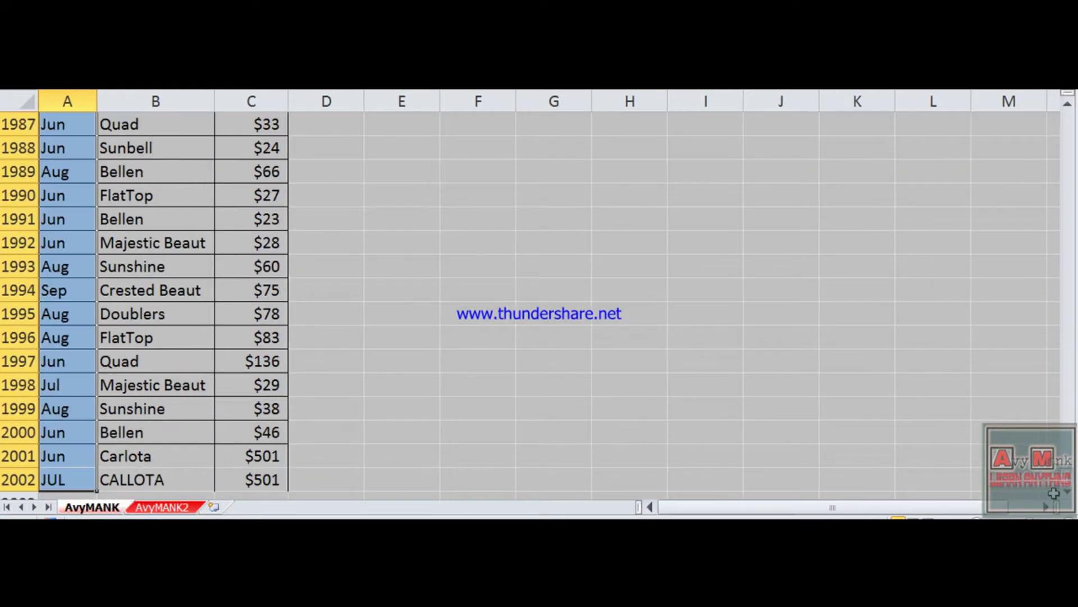
key(ctrl+c)
Paste the Month column into cell C1 of the AvyMANK2 sheet
key(ctrl+Page_Down)
key(Right)
key(Right)
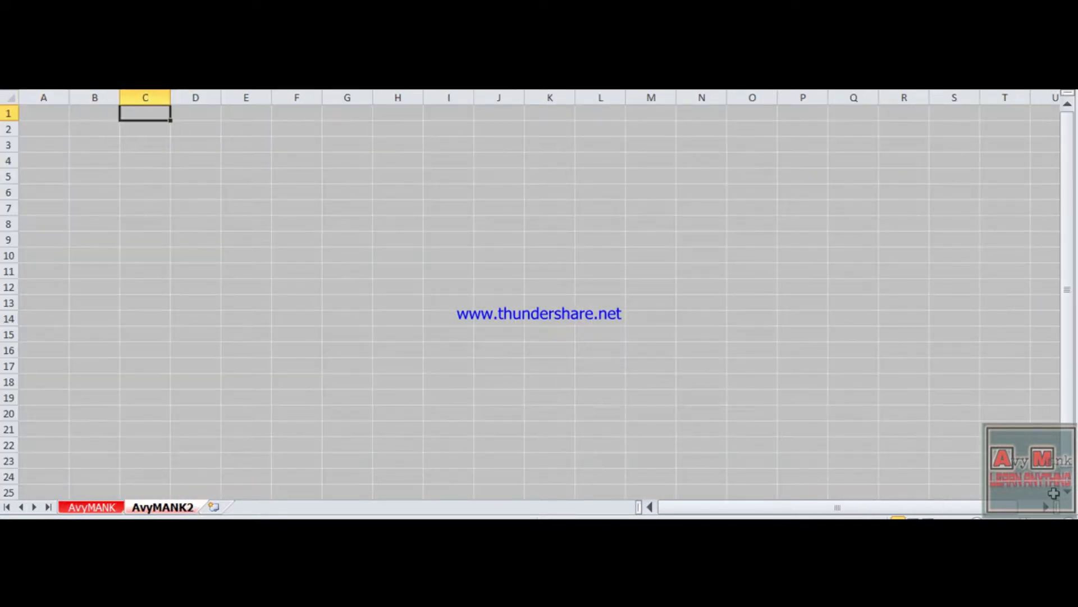
key(ctrl+v)
key(ctrl+shift+Up)
key(ctrl+shift+Down)
key(Left)
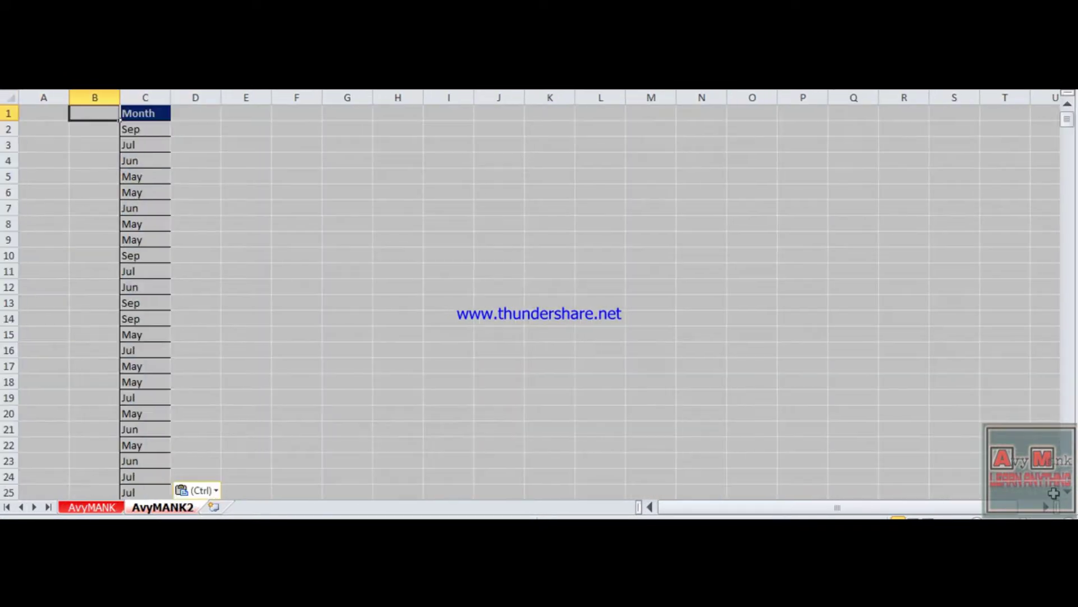
Set the sheet zoom to 150%
key(alt+w)
text(q)
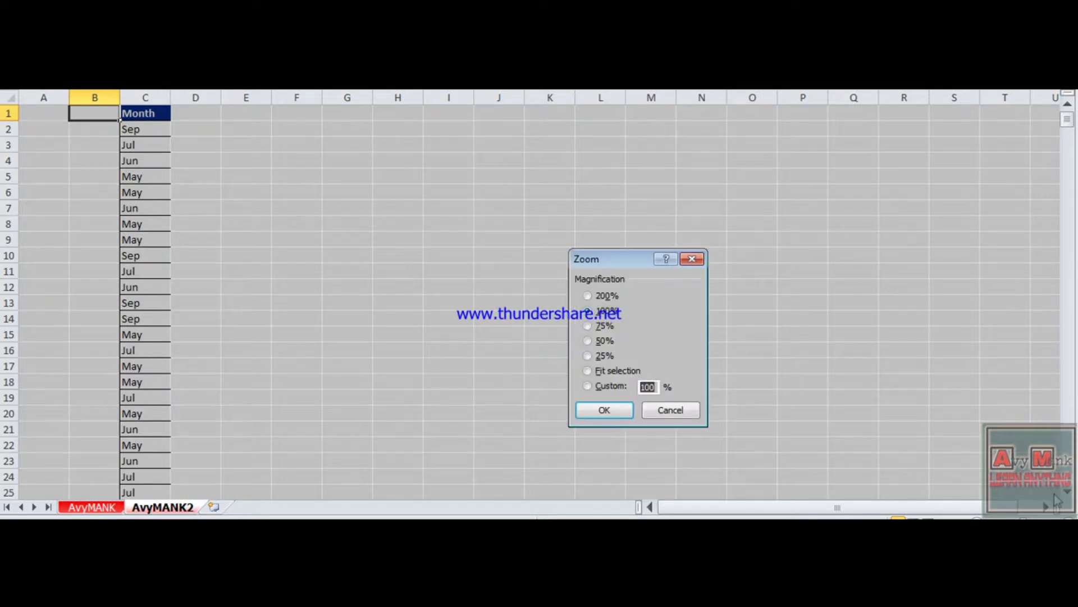
text(520)
key(BackSpace)
key(BackSpace)
key(BackSpace)
text(150)
key(Return)
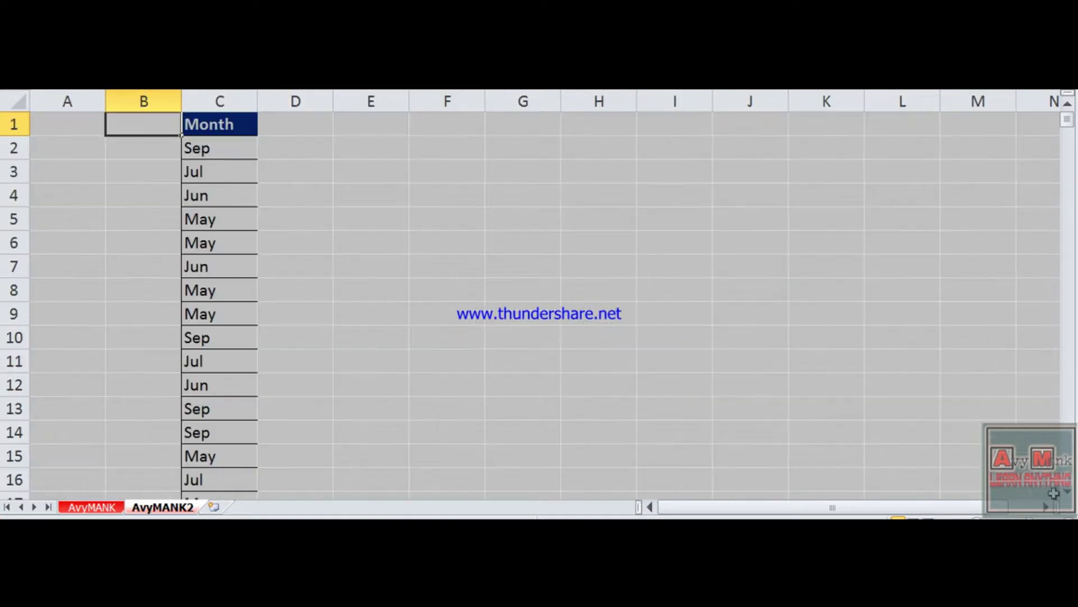
key(Right)
Select C1:C2002 and open Remove Duplicates with 'My data has headers' unchecked
key(ctrl+shift+Down)
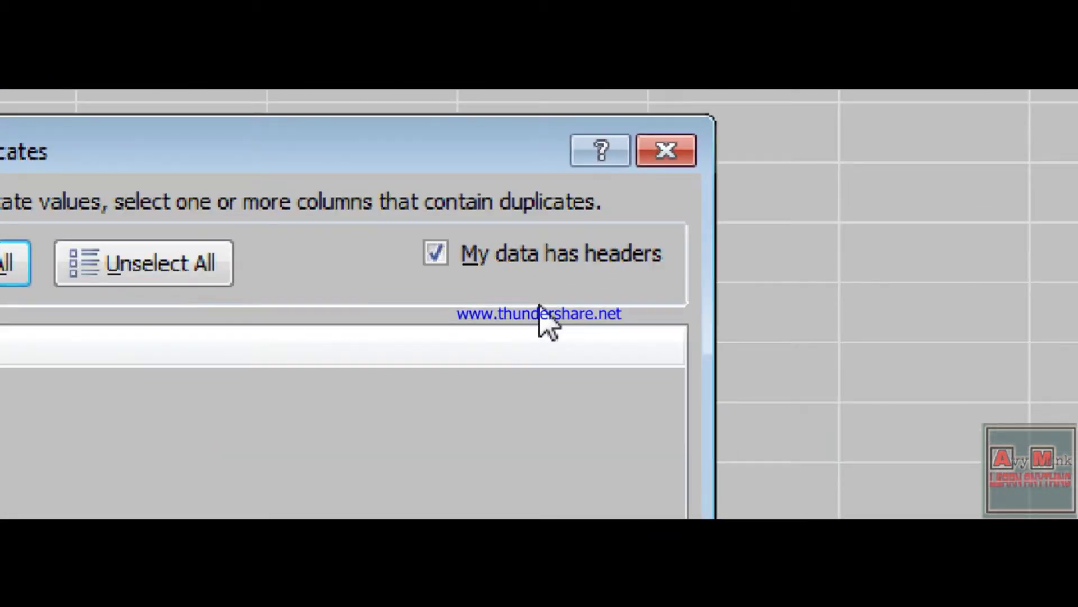
click(538, 302)
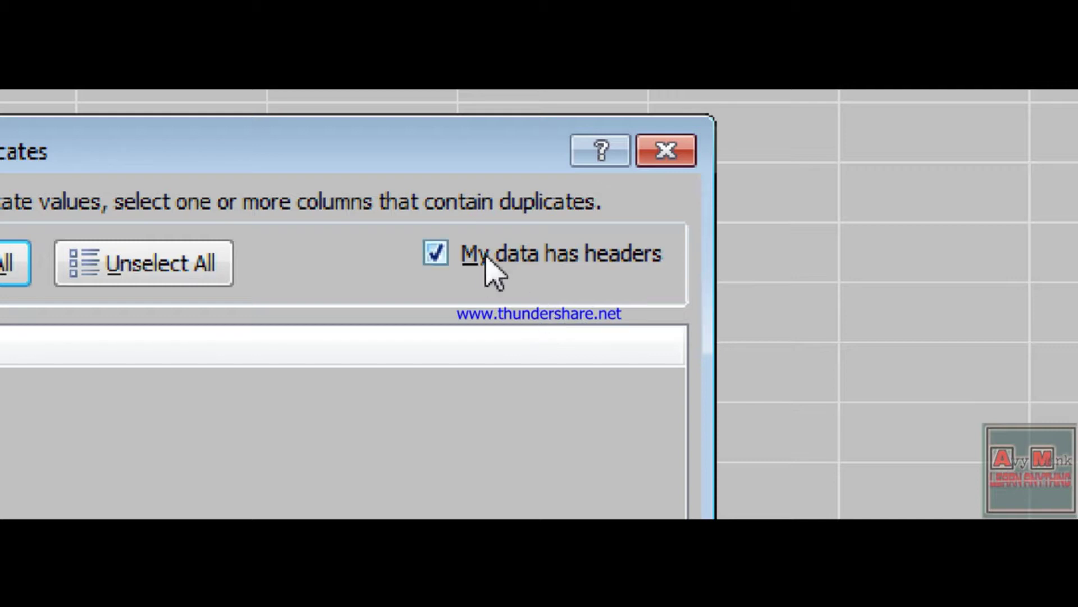
click(456, 259)
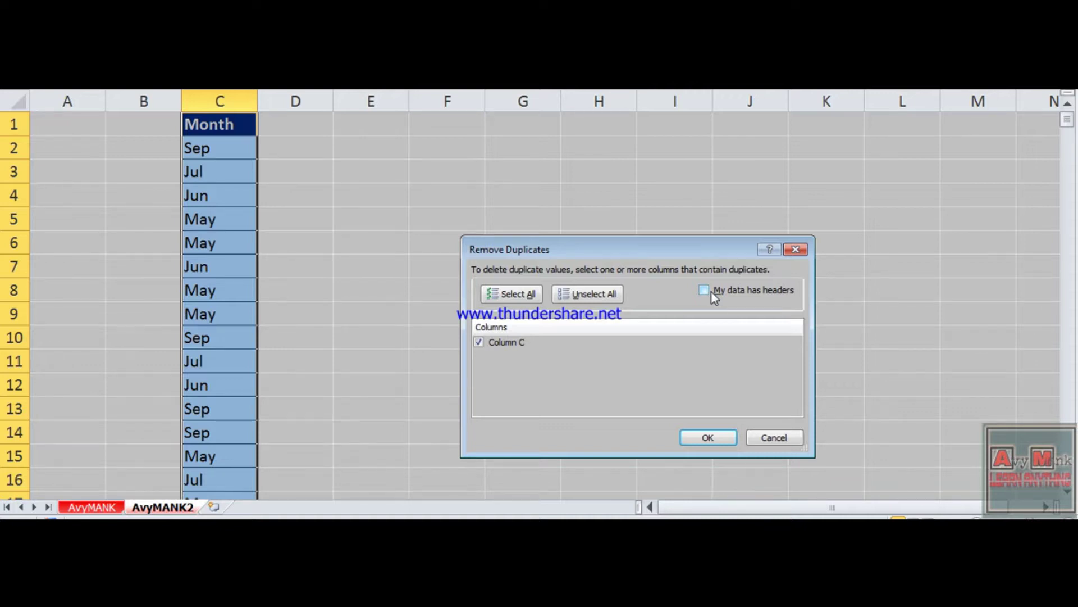
Remove duplicates with headers on, leaving Month plus Sep, Jul, Jun, May, Aug in column C
click(704, 290)
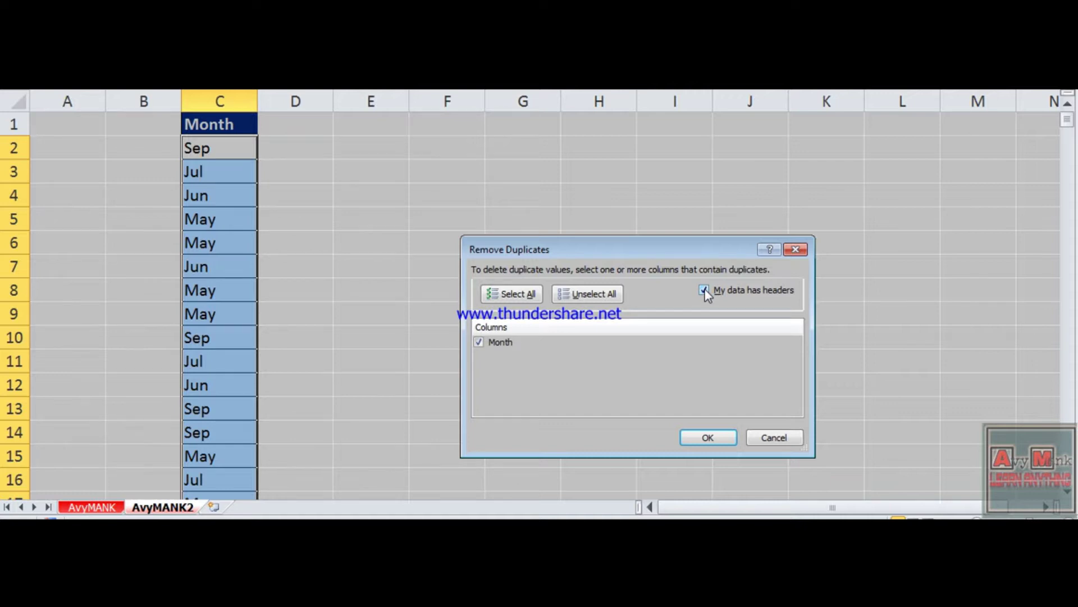
click(708, 437)
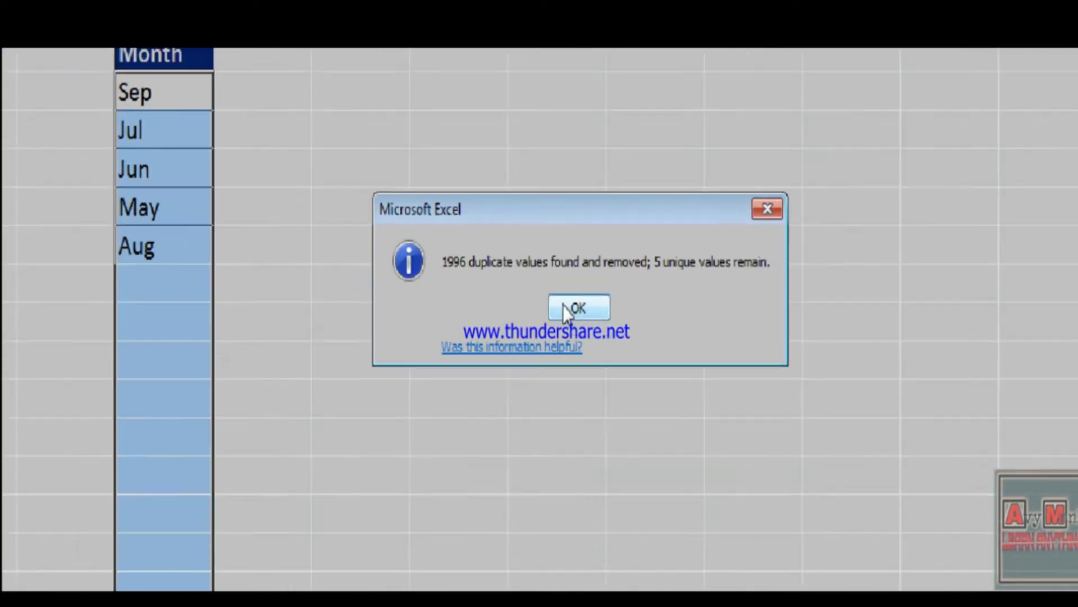
click(686, 377)
key(ctrl+Home)
Copy the Product column from the AvyMANK sheet
key(Right)
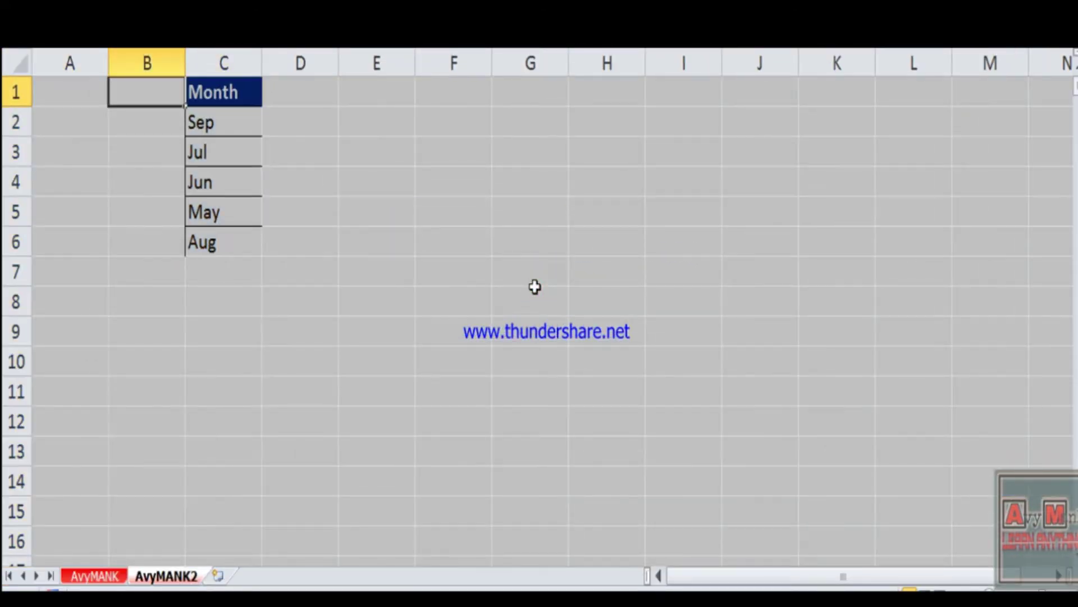
key(ctrl+Page_Up)
key(Right)
key(Down)
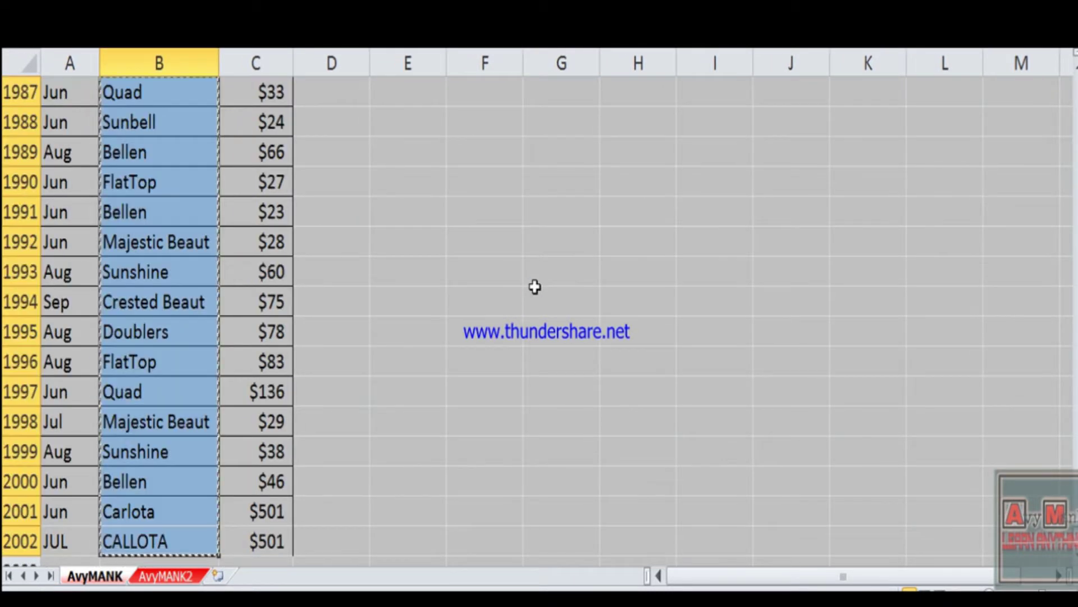
Paste the Product column into cell D1 of AvyMANK2
key(ctrl+Page_Down)
key(Right)
key(Right)
key(ctrl+v)
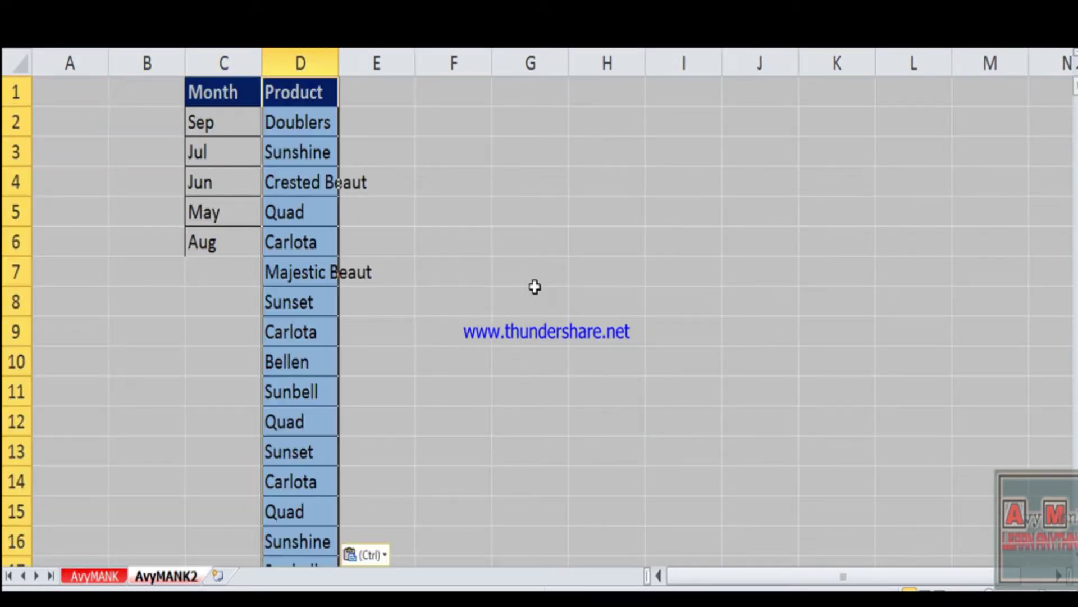
key(Up)
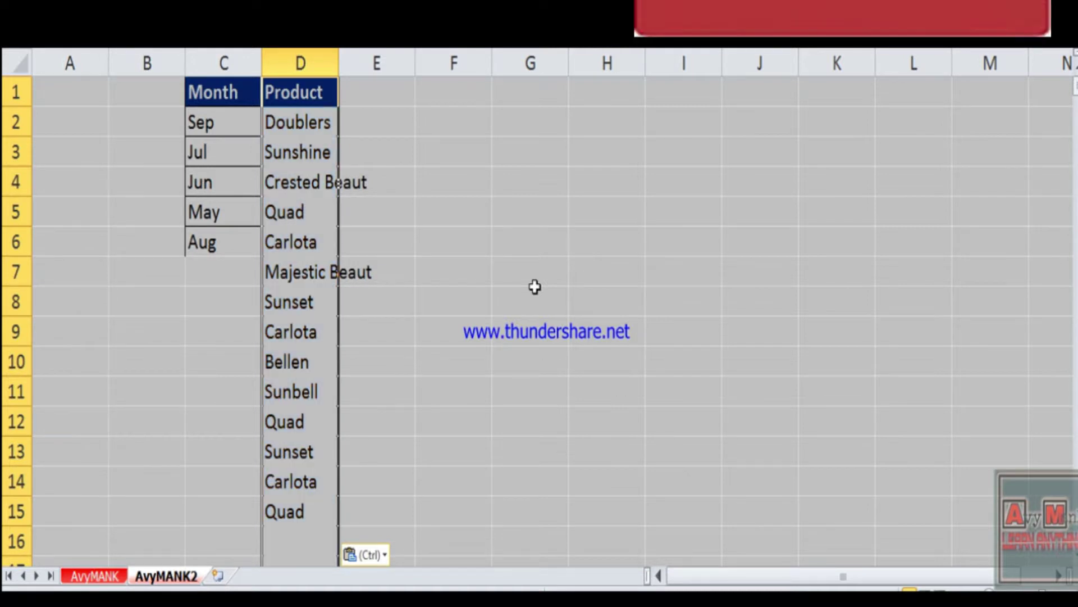
Select the pasted Product column D1:D2002
key(shift+Left)
key(ctrl+shift+Down)
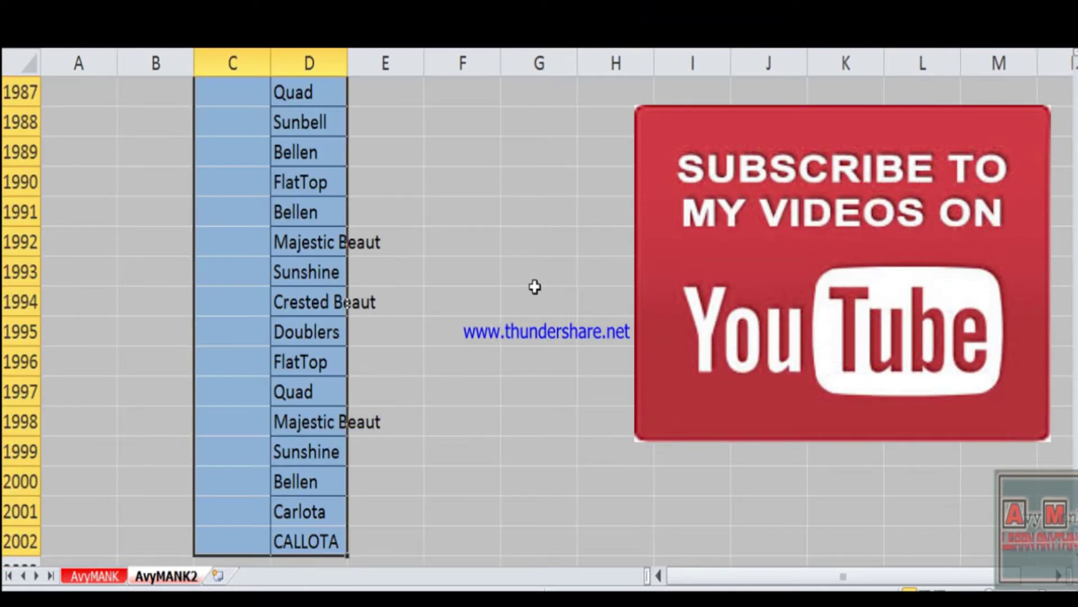
key(ctrl+Up)
key(Right)
key(ctrl+shift+Down)
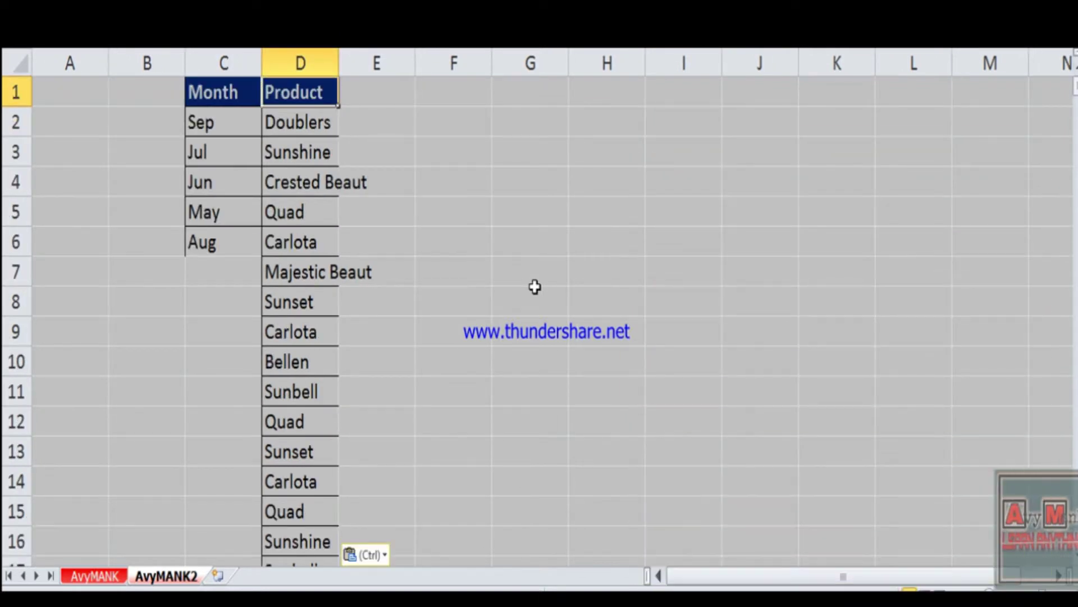
key(ctrl+shift+Down)
key(ctrl+shift+Down)
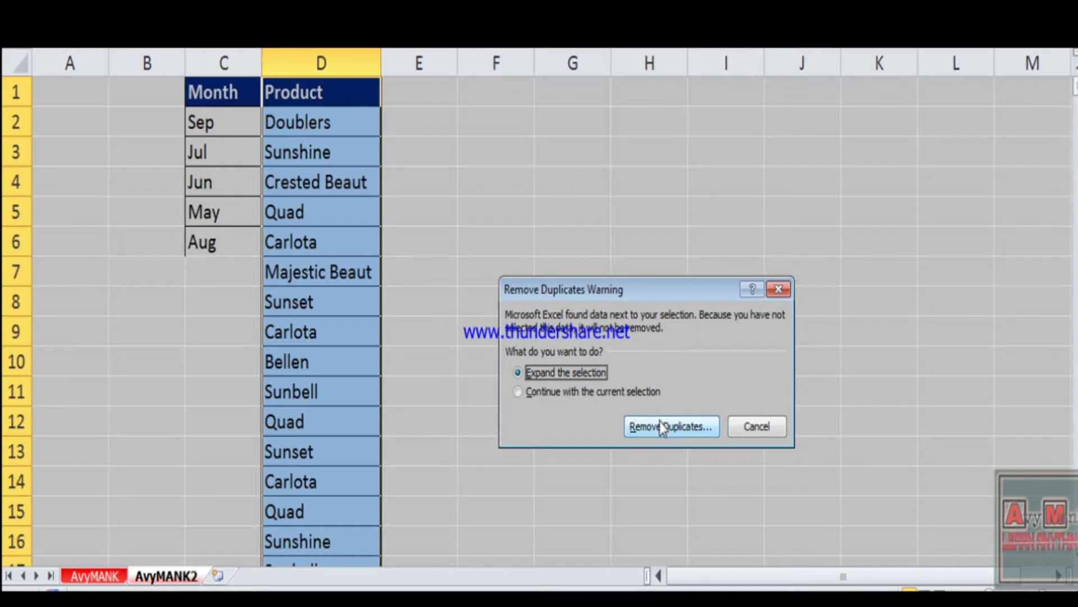
Remove duplicates from the Product column alone, deleting 1988 values and leaving 13 products
click(587, 391)
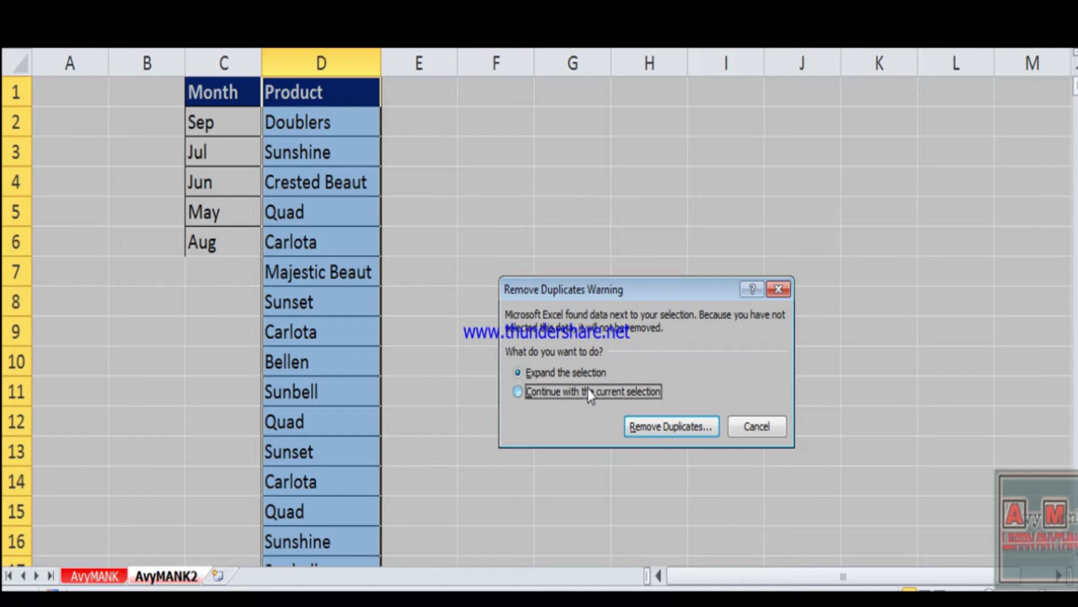
click(649, 427)
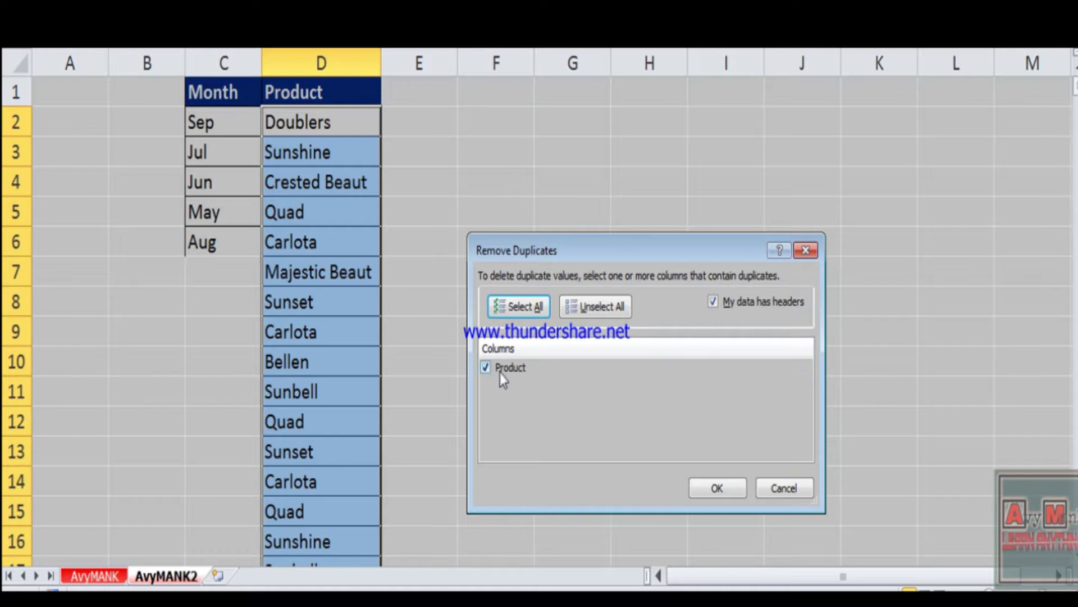
click(715, 489)
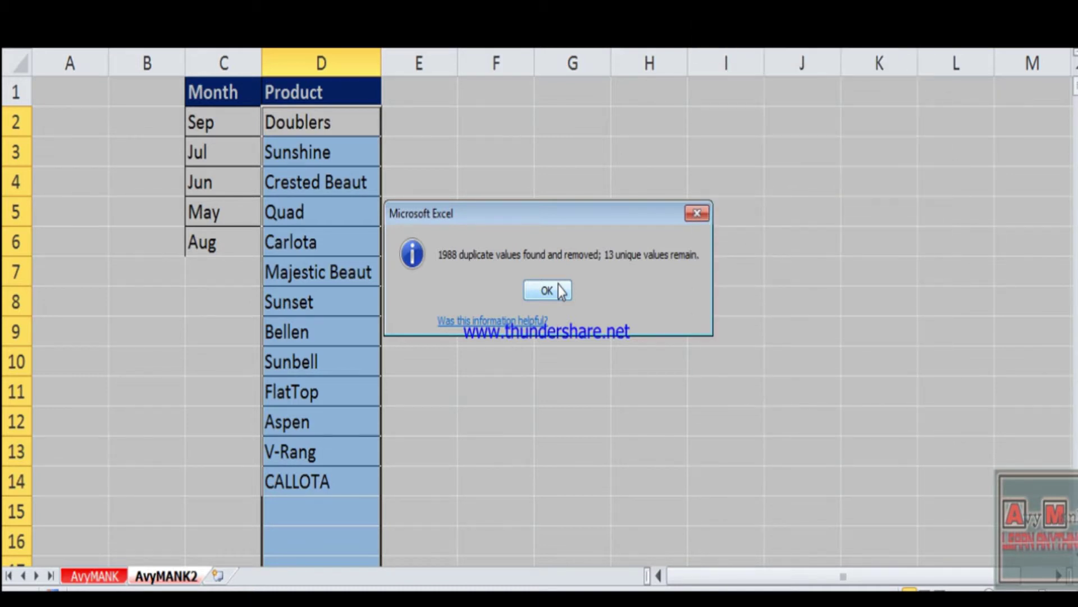
click(560, 290)
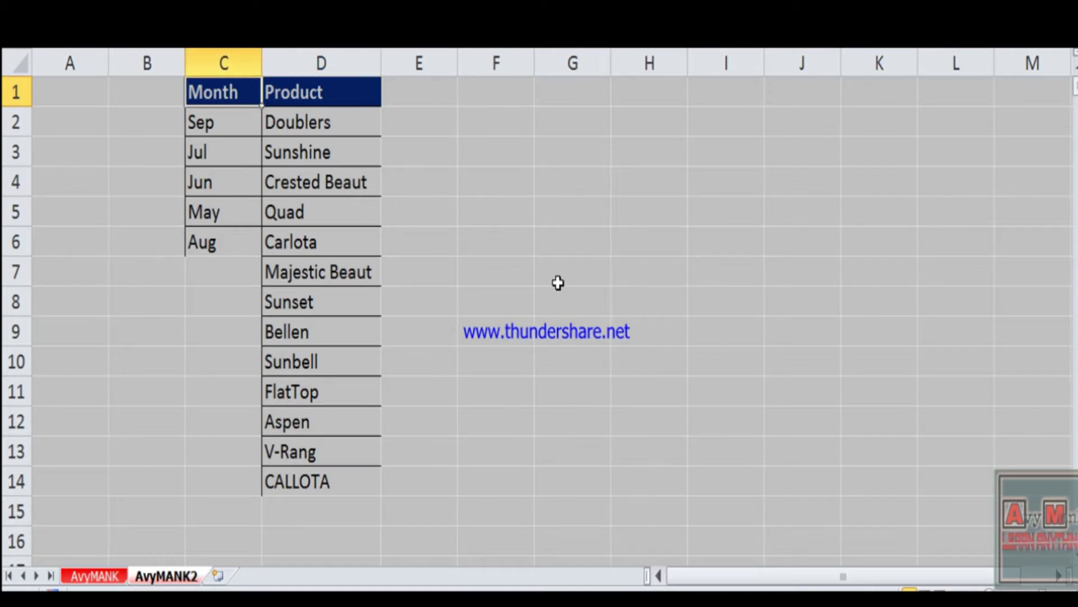
On AvyMANK, select the table and cancel Remove Duplicates, leaving the data unchanged
key(ctrl+Page_Up)
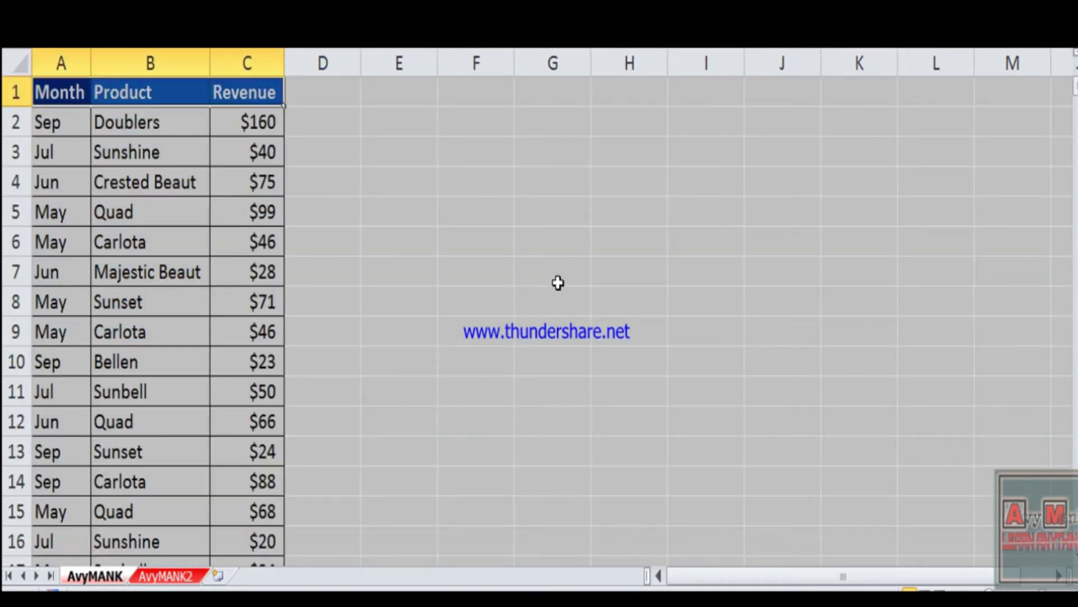
key(ctrl+shift+Down)
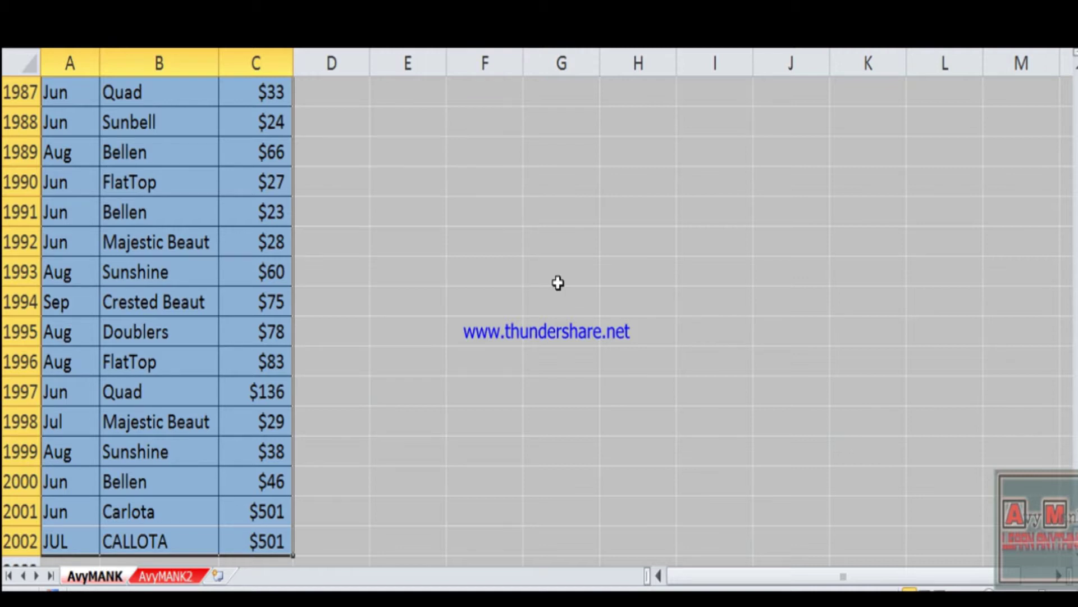
key(alt+a)
key(m)
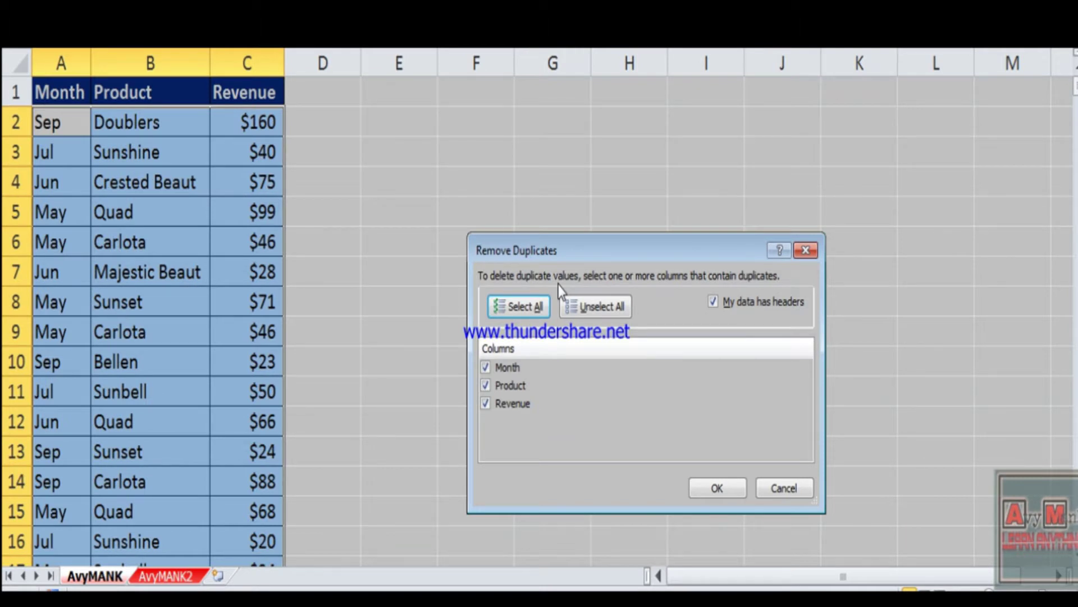
key(Escape)
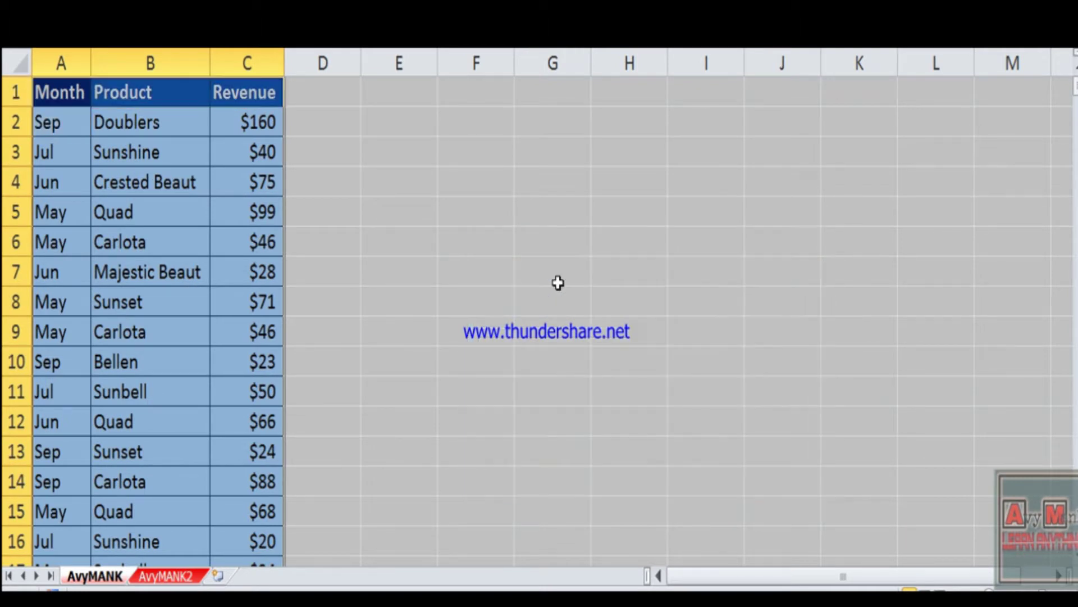
key(Right)
key(Right)
key(Right)
key(Right)
Enter the note 'alt+a+m' in cell E3
key(Down)
text(a)
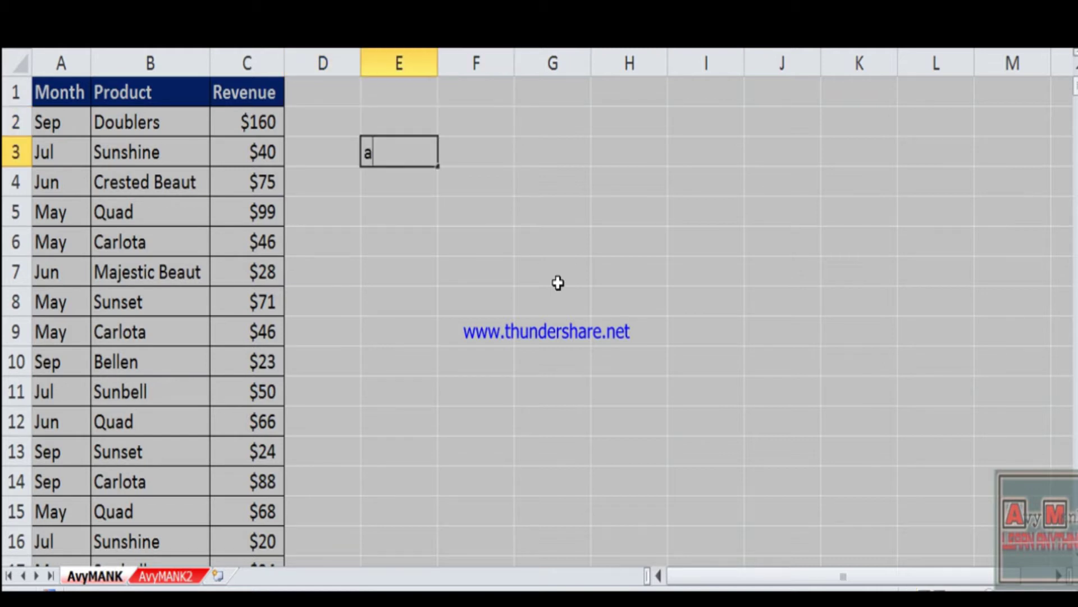
text(lt+)
text(+)
key(BackSpace)
text(a+)
text(m)
key(Return)
Select the whole Month/Product/Revenue table and open Remove Duplicates with Alt+A+M
key(Left)
key(Up)
key(Up)
key(ctrl+a)
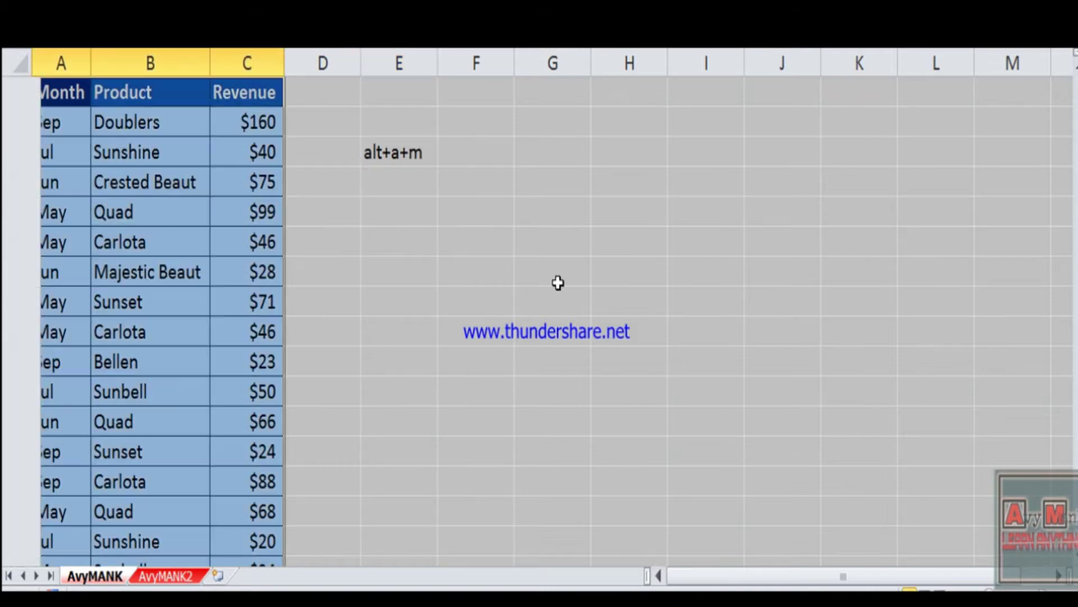
key(ctrl+period)
key(ctrl+period)
key(alt+a)
key(m)
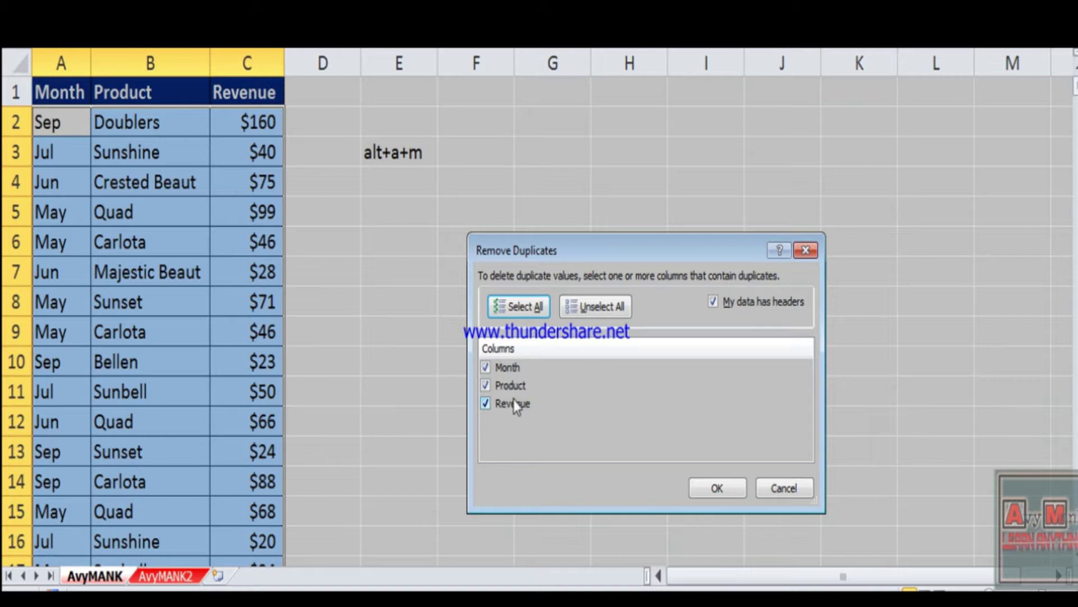
Remove duplicates across Month, Product and Revenue, deleting 1386 rows and leaving 615
click(513, 399)
click(517, 400)
click(715, 490)
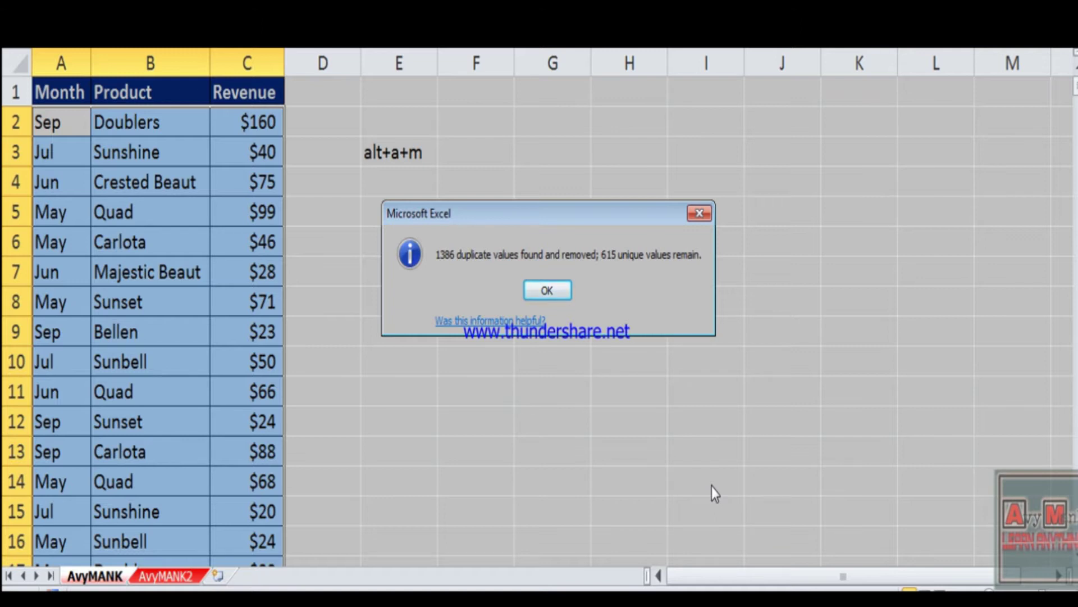
click(548, 290)
Move down the Revenue column to inspect the deduplicated values
click(134, 210)
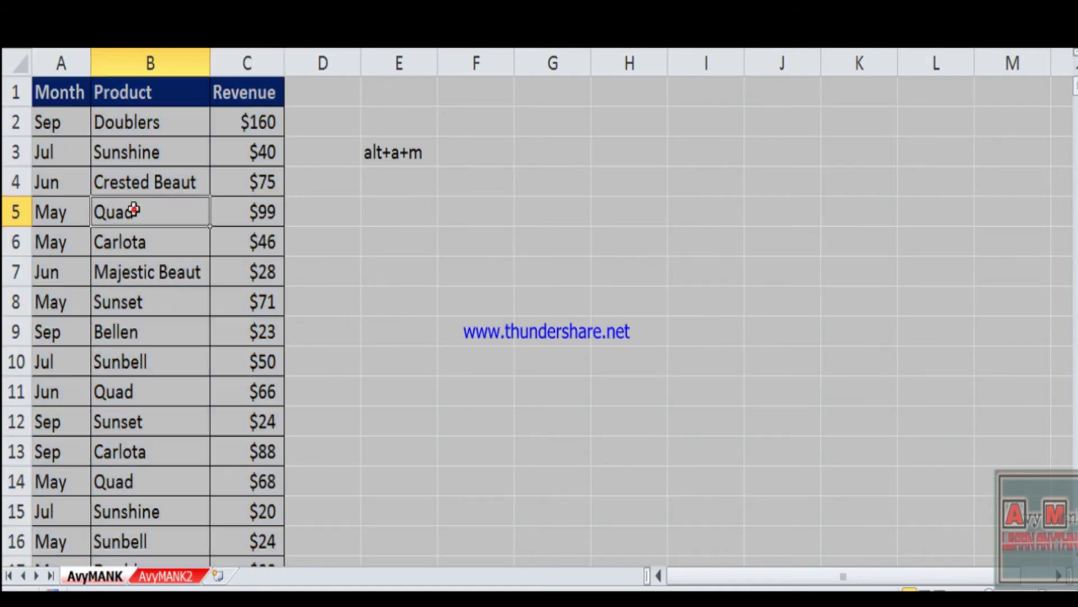
key(ctrl+Home)
key(Right)
key(Right)
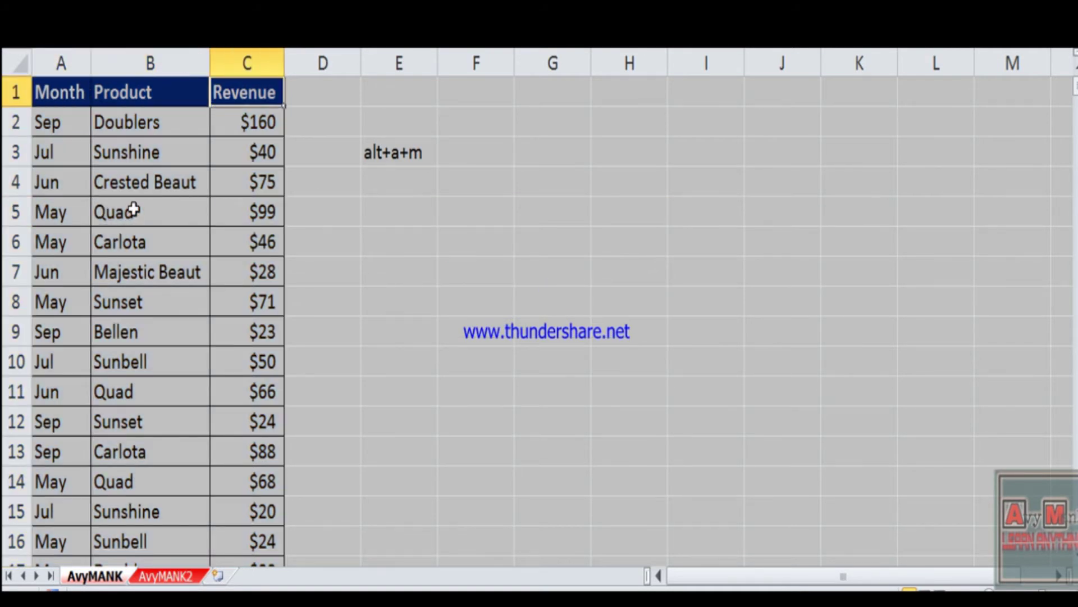
key(Down)
key(Down)
key(Down)
key(Down)
key(Down)
key(Down)
key(Down)
key(Down)
key(Down)
key(Down)
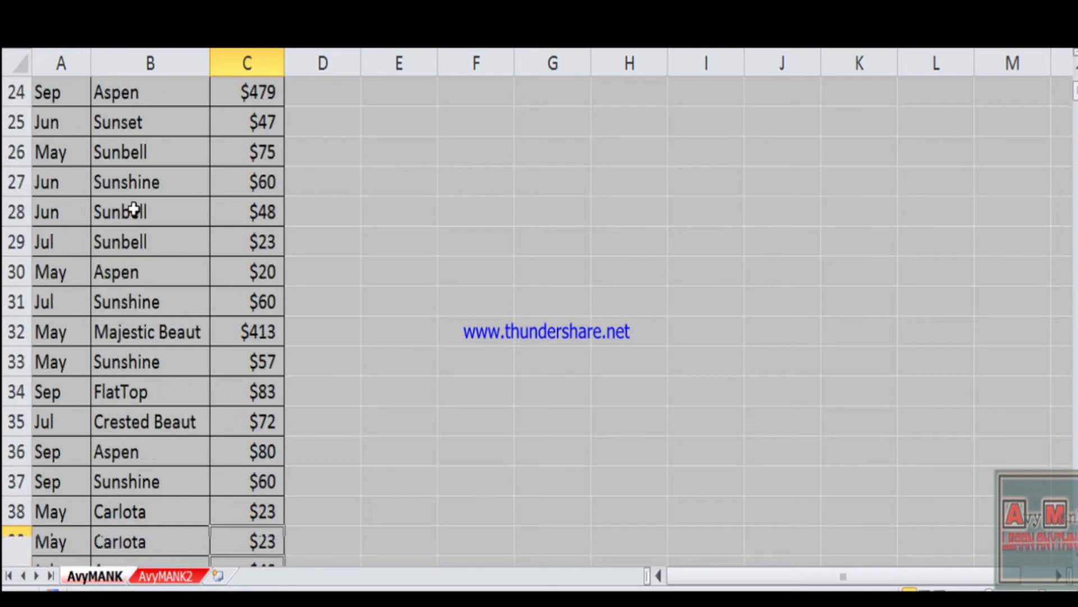
key(Down)
Check how far the Revenue values extend in the deduplicated table
key(ctrl+Home)
key(Right)
key(Right)
key(Down)
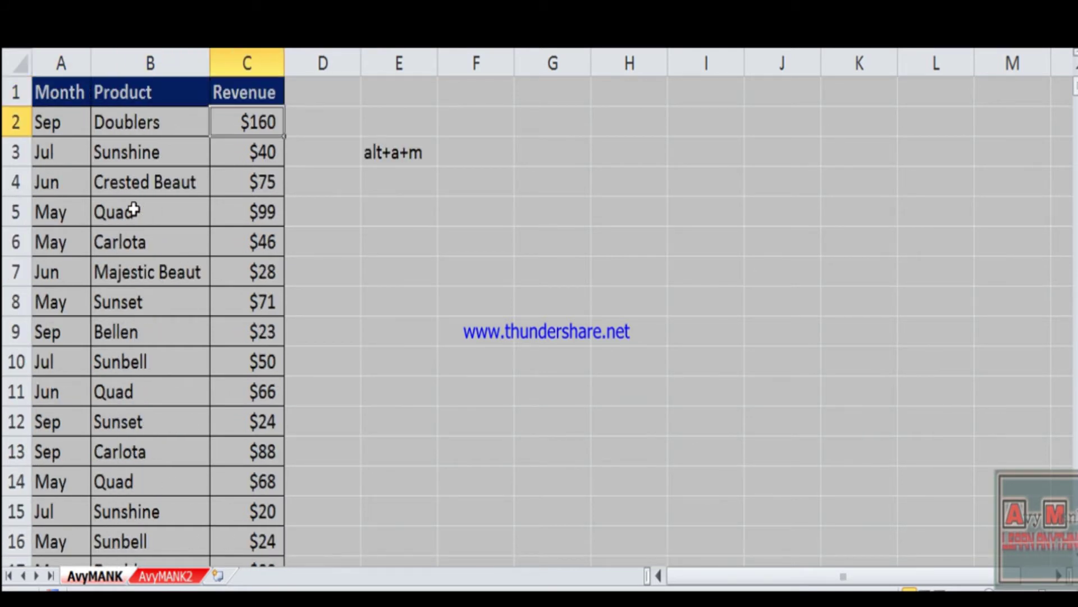
key(ctrl+shift+Down)
key(ctrl+Up)
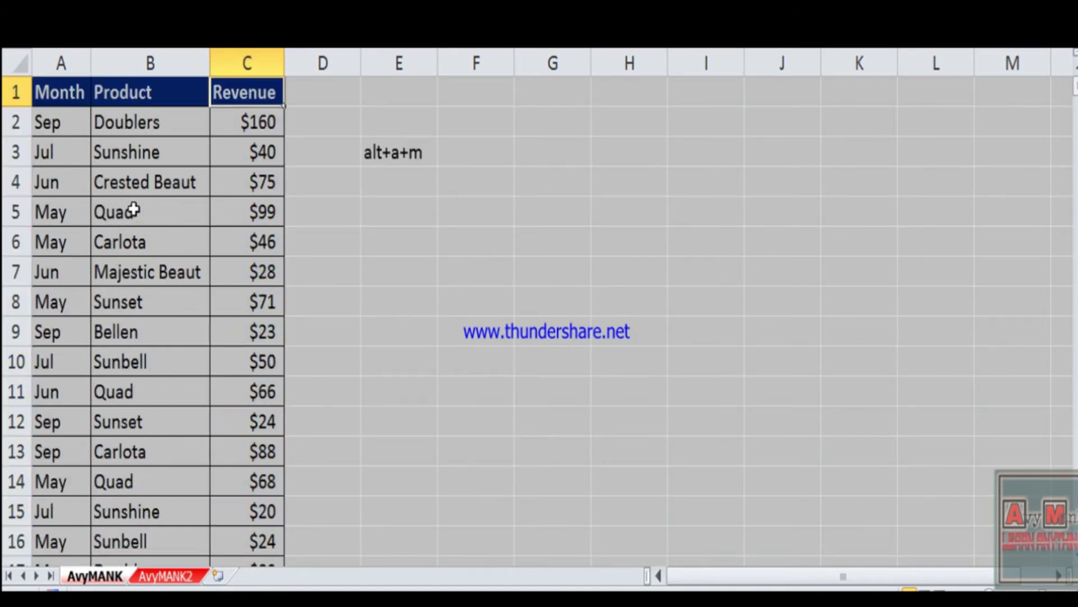
key(Down)
key(Down)
key(Down)
key(Down)
key(Up)
key(Up)
key(Up)
key(Down)
key(Down)
key(Up)
key(Up)
Turn on header filters, browse Revenue values up to $1,629, then select row 2
key(ctrl+shift+l)
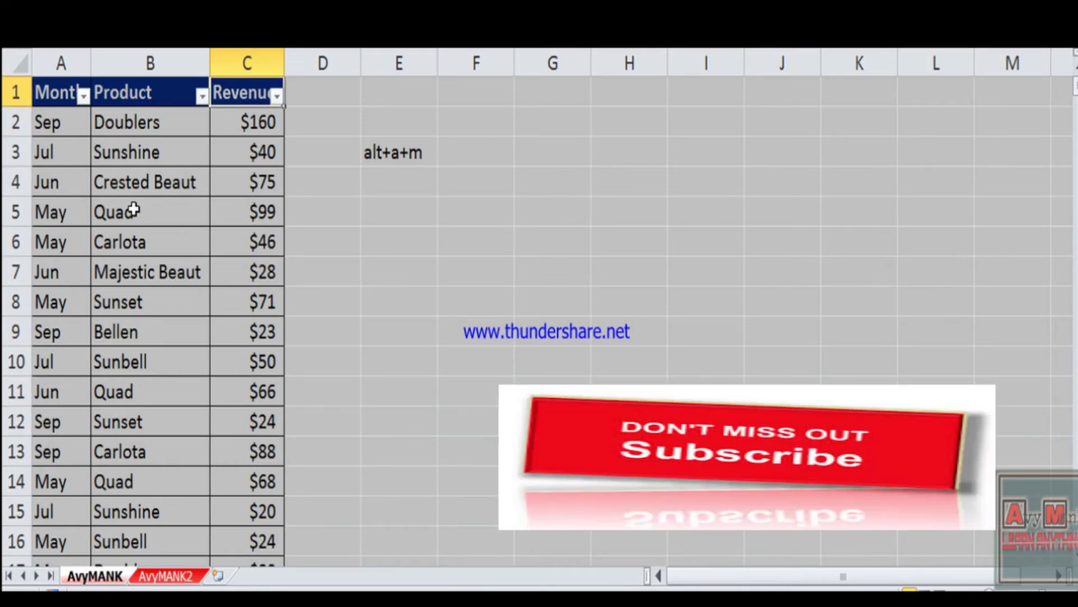
key(alt+Down)
key(Down)
key(Down)
key(Down)
key(Down)
key(Down)
key(Down)
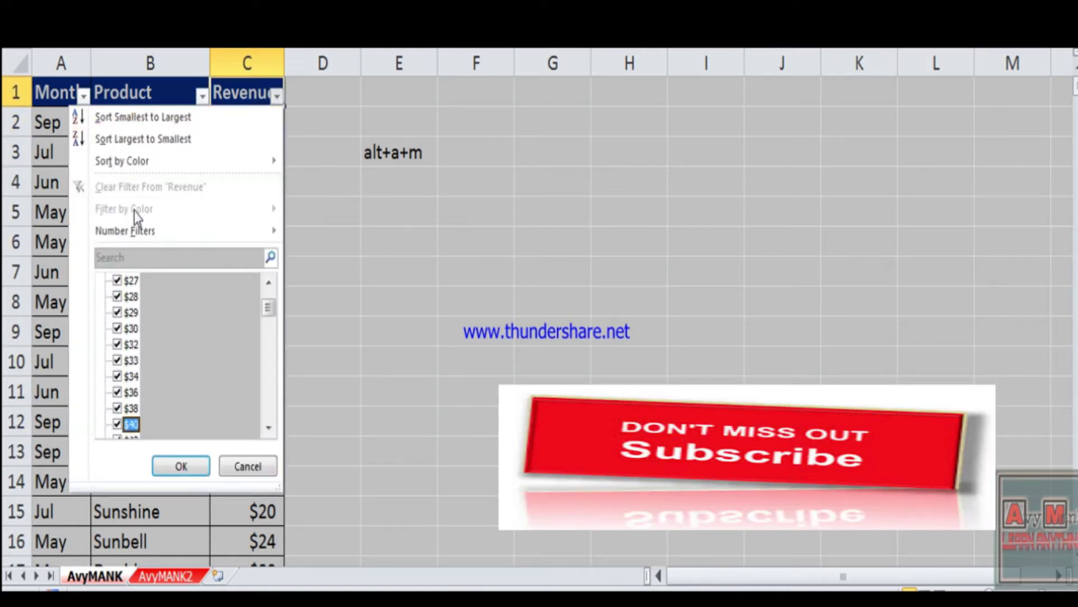
key(Down)
key(Down)
key(Down)
key(Down)
key(Down)
key(Down)
key(Down)
key(Down)
key(Down)
key(Down)
key(Down)
key(Down)
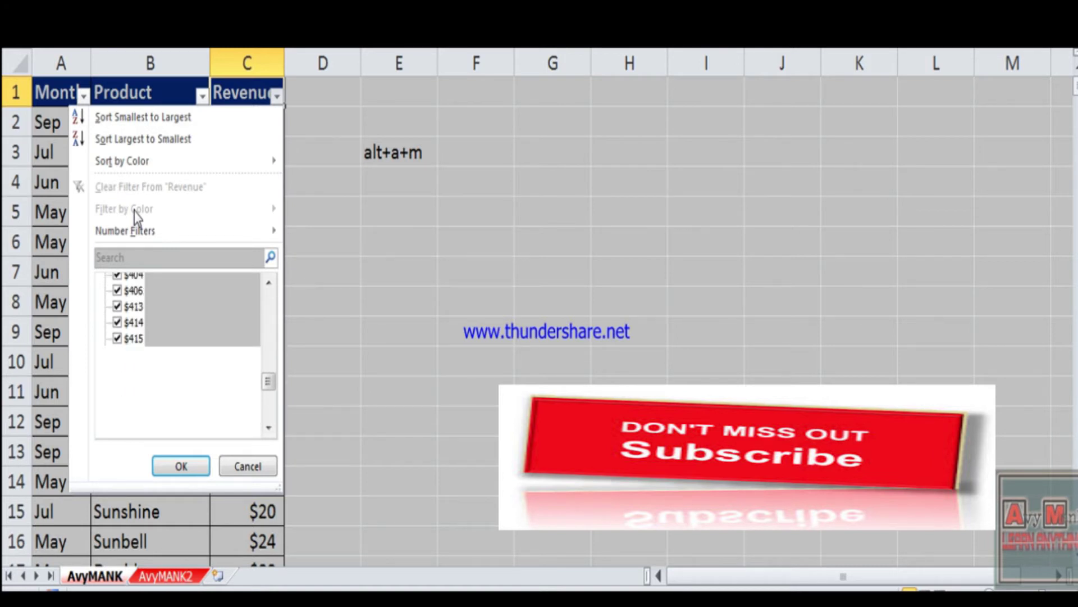
key(Down)
key(Down)
key(Down)
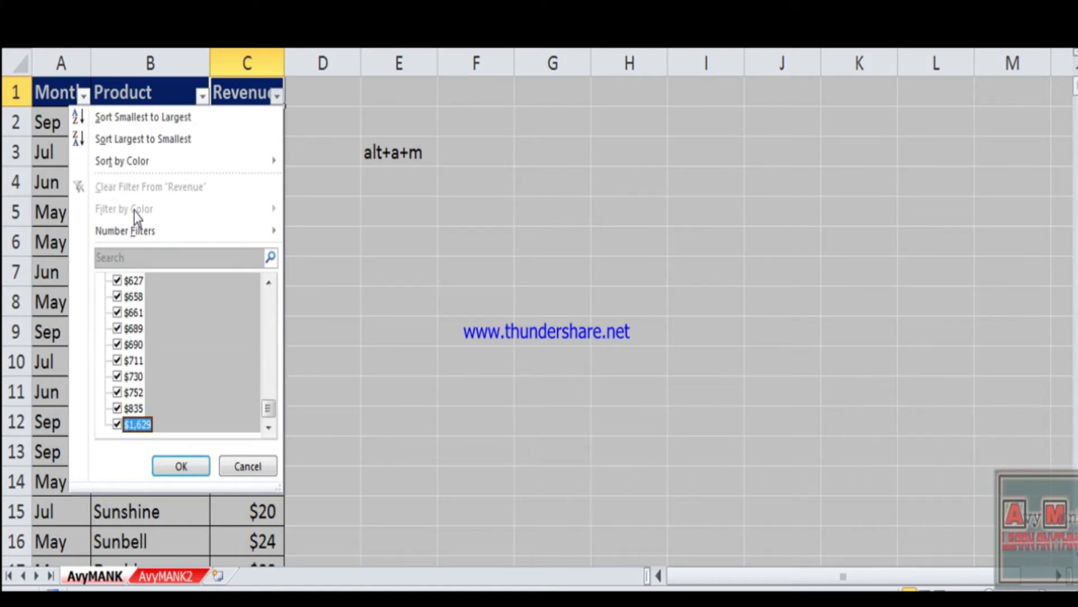
key(Escape)
key(Down)
key(Left)
key(shift+space)
Check the data extents: table to row 616, months C2:C6 and products D2:D14
key(ctrl+shift+Down)
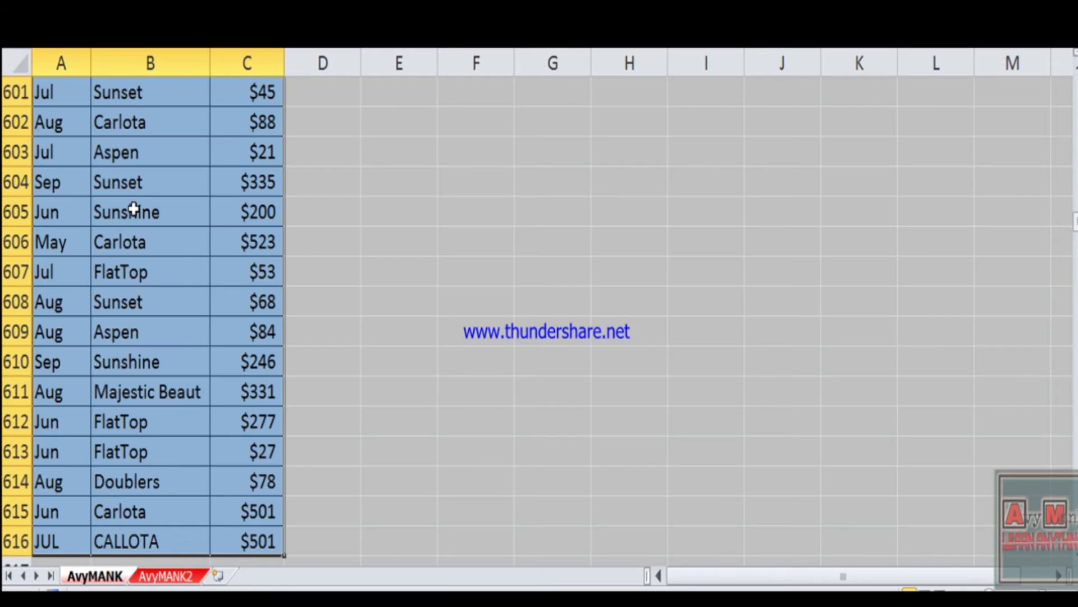
key(Left)
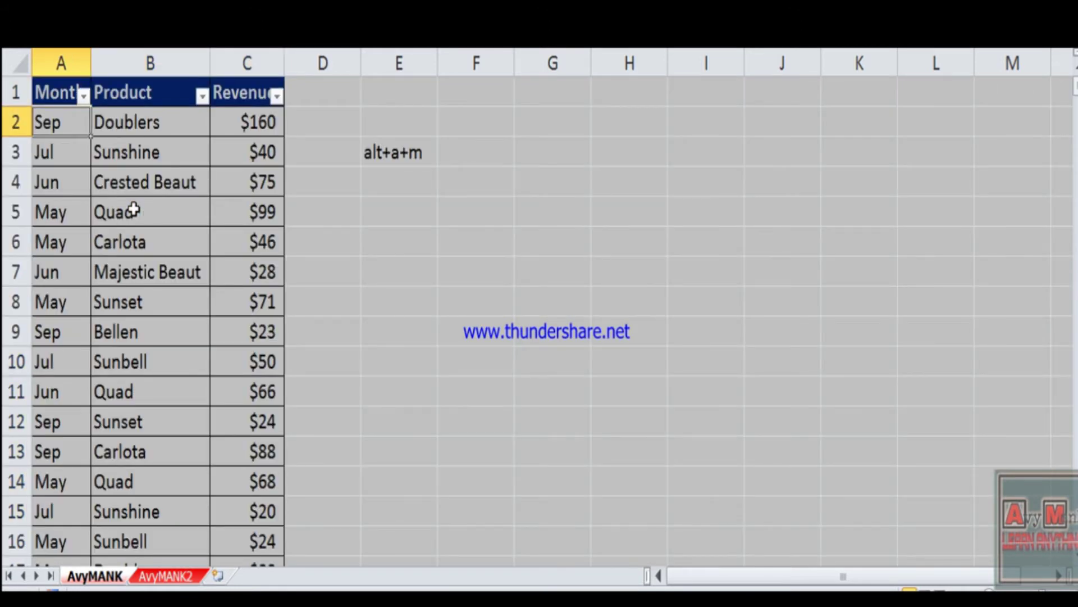
key(shift+Down)
key(shift+Down)
key(shift+Down)
key(ctrl+Page_Down)
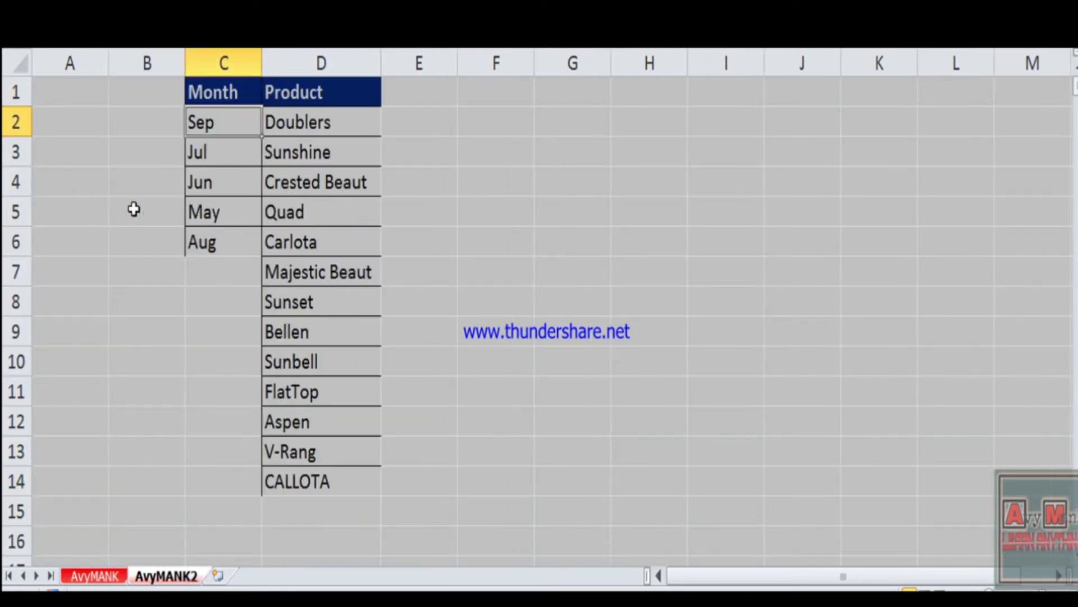
key(ctrl+shift+Down)
key(Right)
key(ctrl+shift+Down)
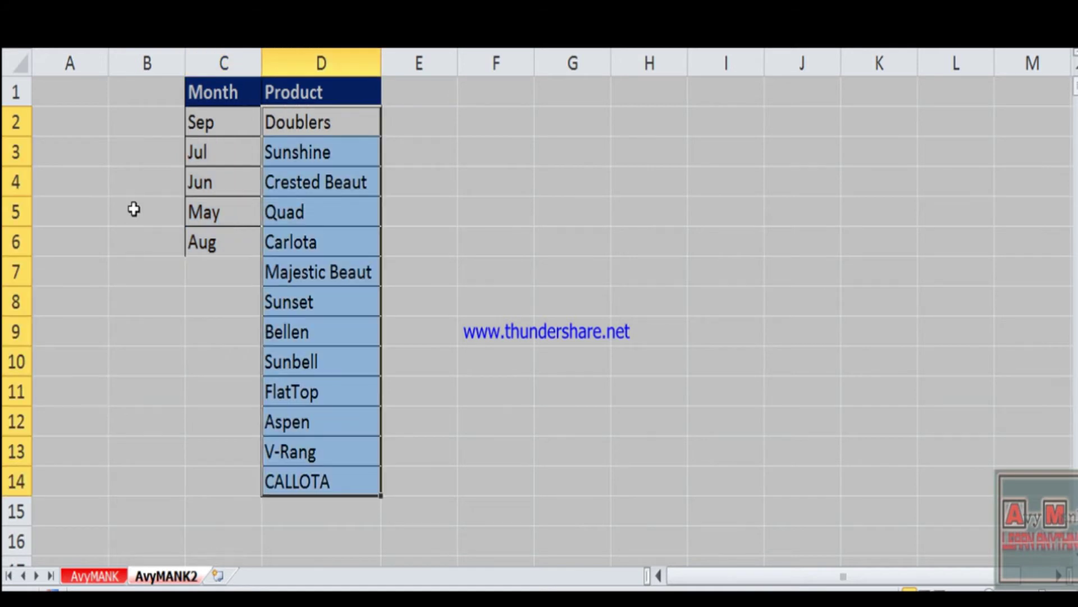
key(ctrl+Page_Up)
key(Right)
key(Right)
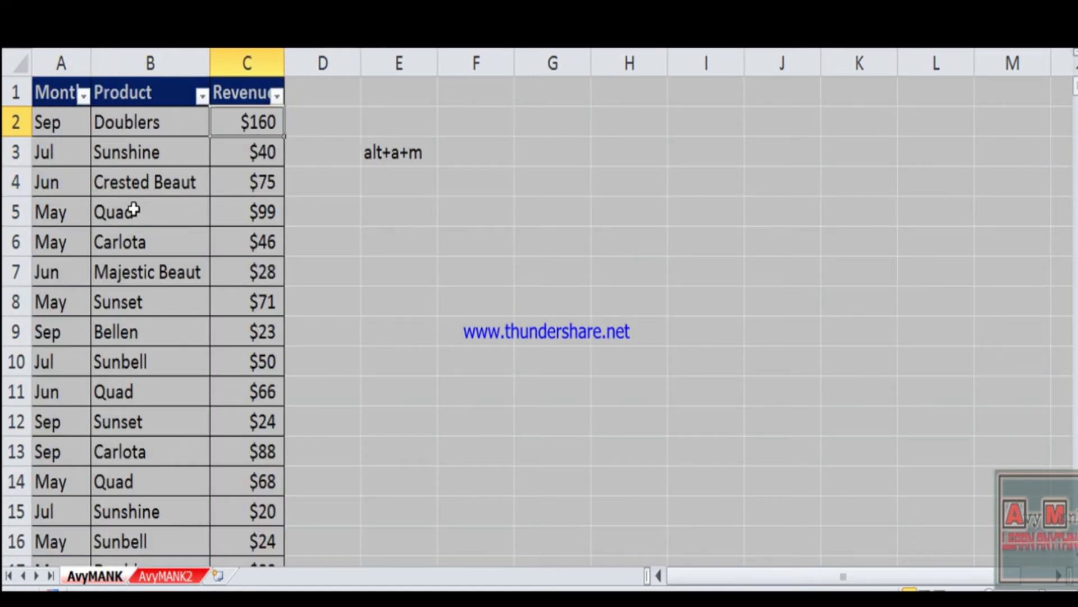
key(ctrl+shift+Down)
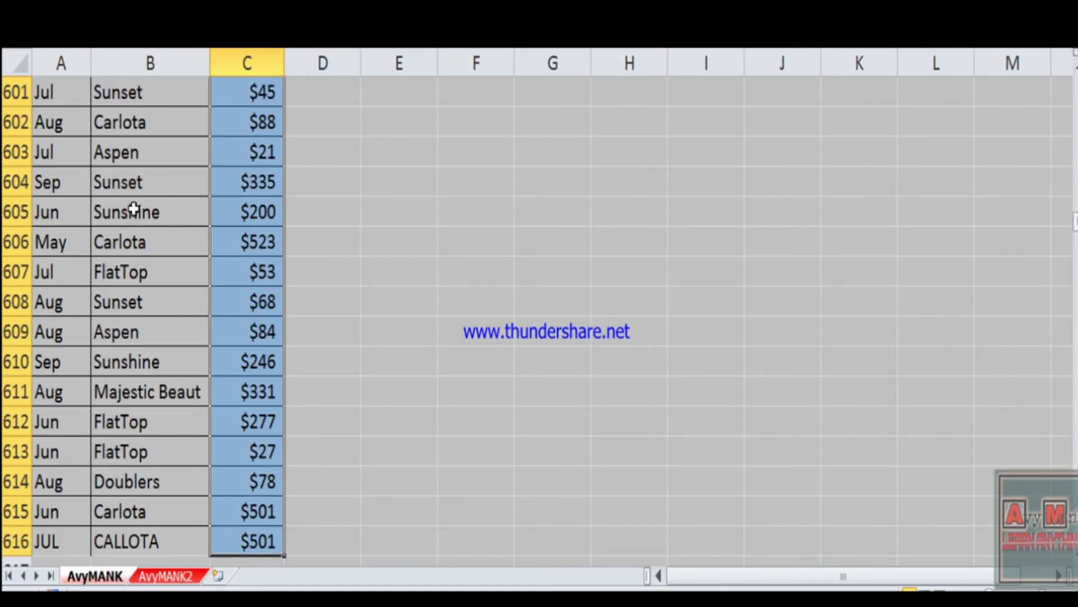
Select the full table A1:C2002 and open Remove Duplicates with Alt+A+M
key(ctrl+Home)
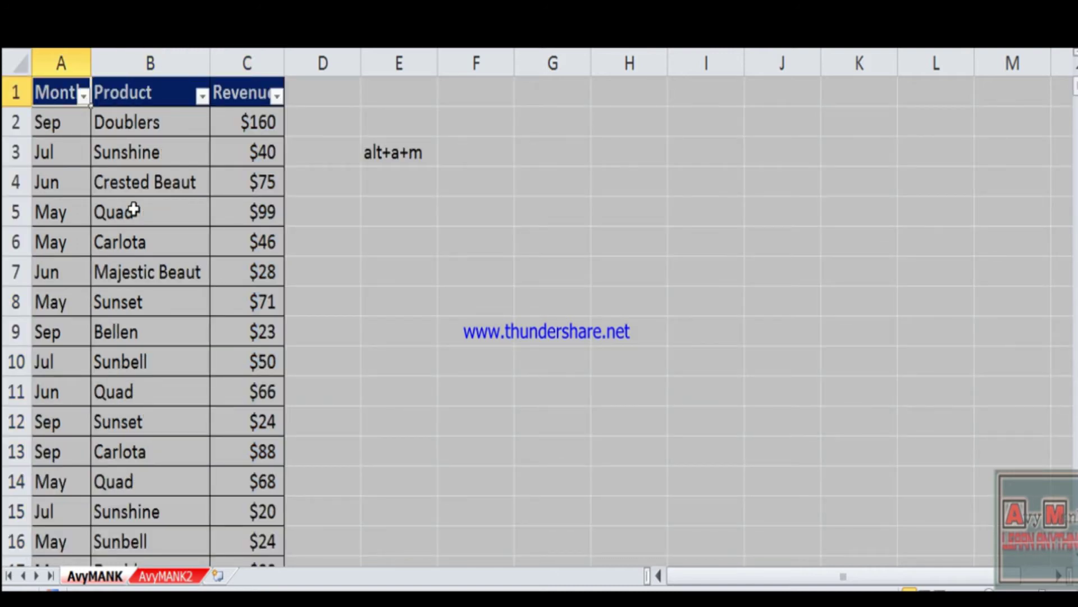
key(ctrl+shift+Right)
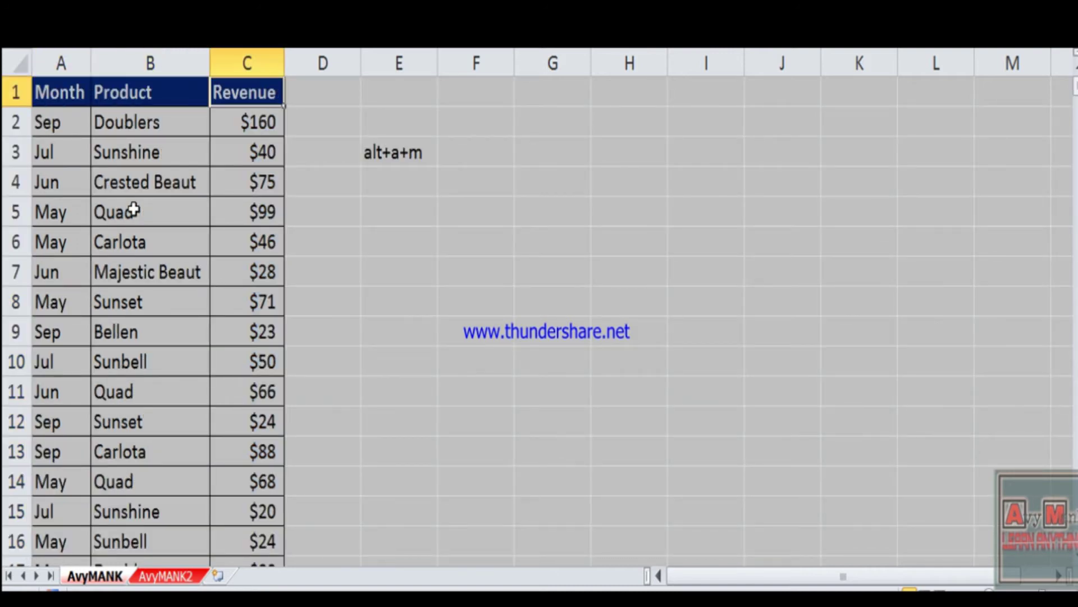
key(ctrl+shift+Down)
key(shift+Down)
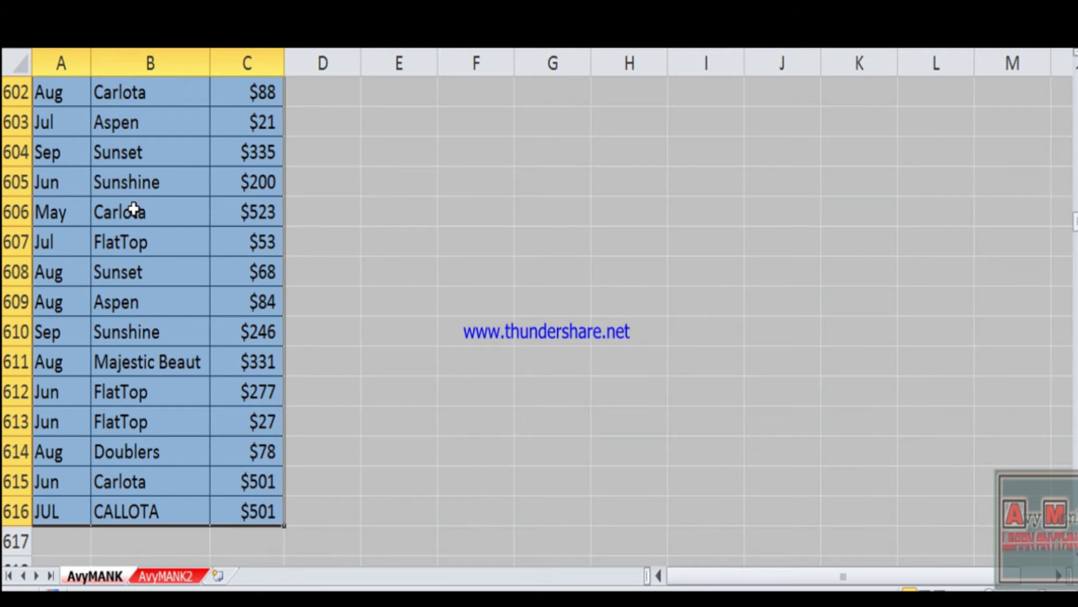
key(alt+a+m)
key(ctrl+shift+Right)
key(ctrl+shift+Down)
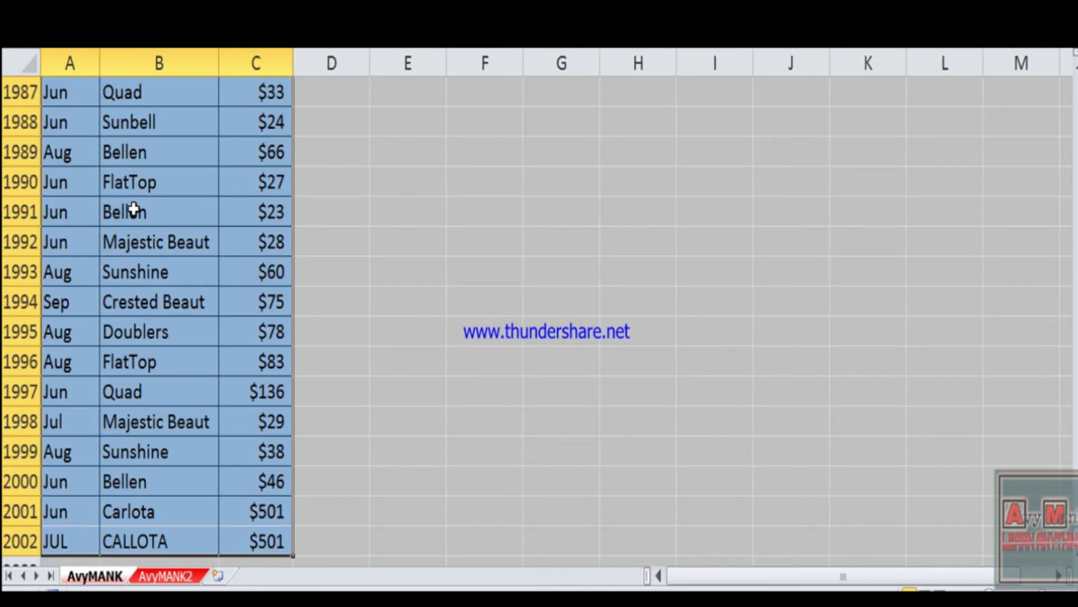
key(alt+a+m)
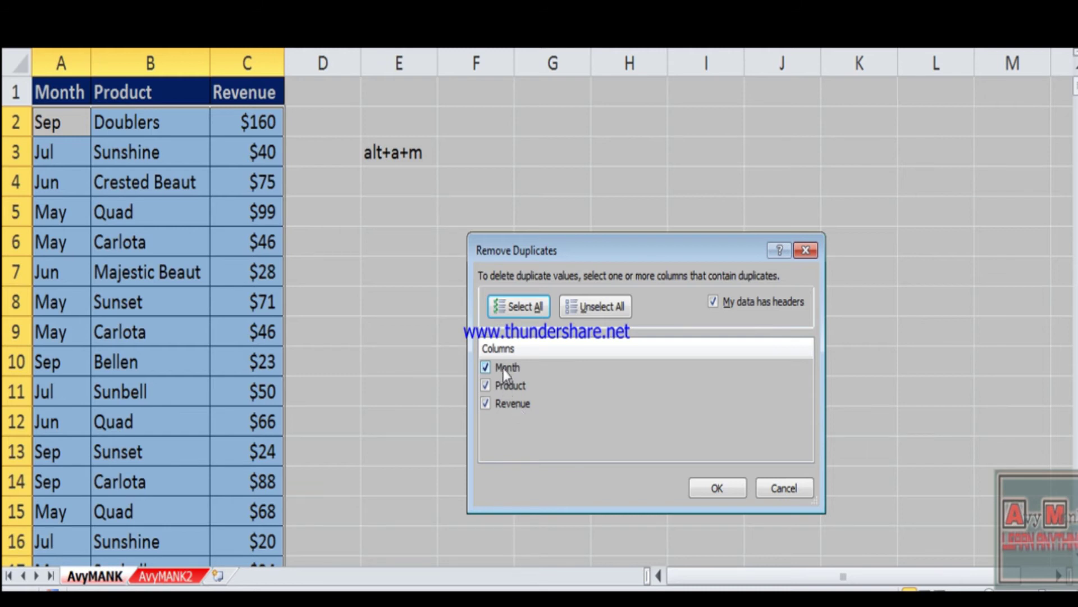
Remove duplicates comparing only the Product column, deleting 1988 rows and leaving 13 unique products
click(503, 367)
click(504, 405)
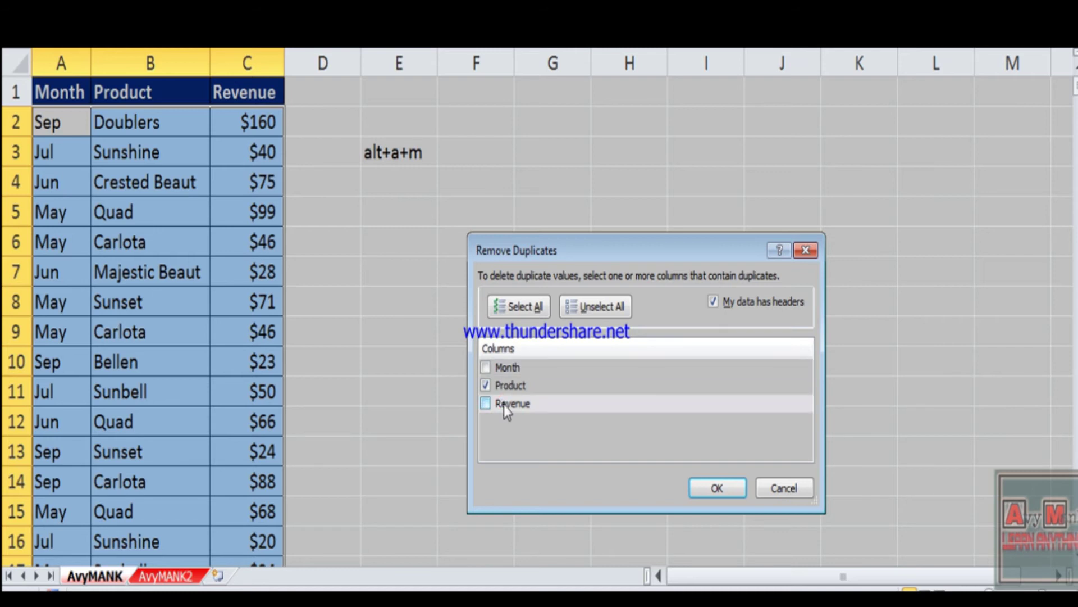
click(717, 488)
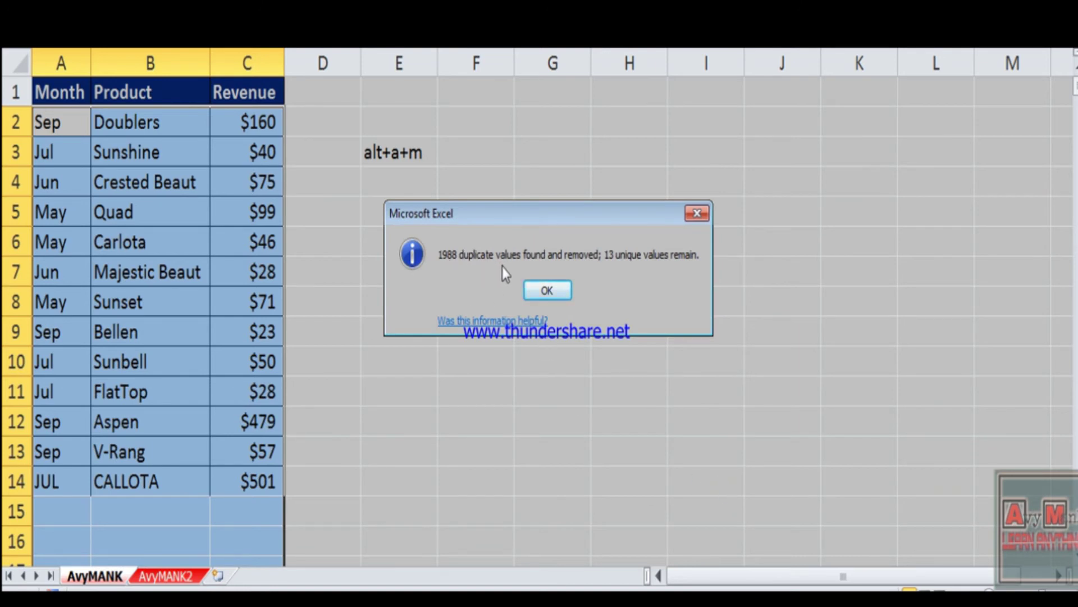
click(547, 289)
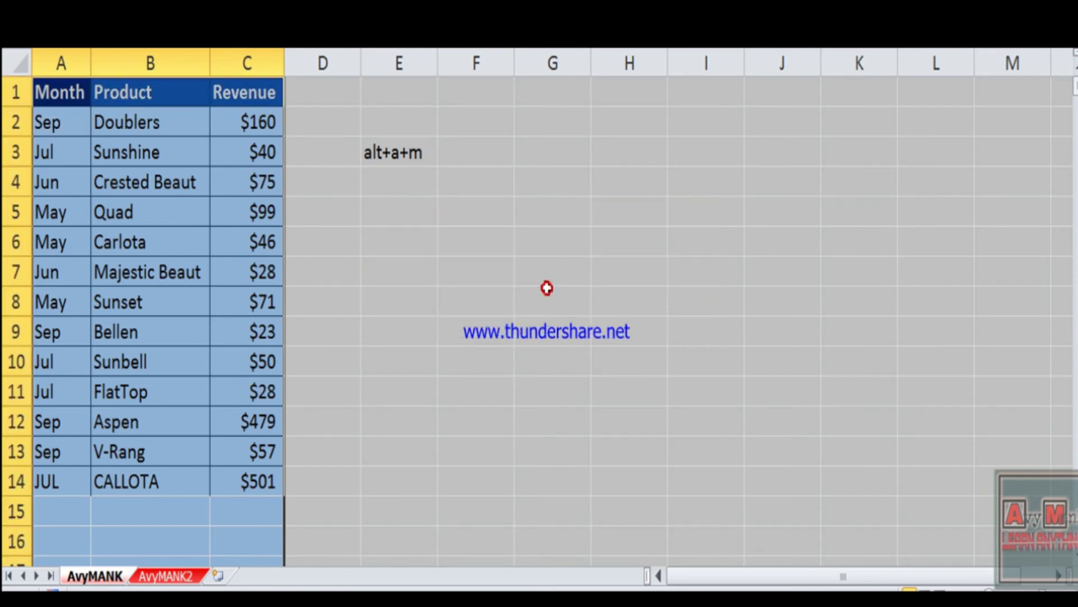
key(ctrl+Page_Down)
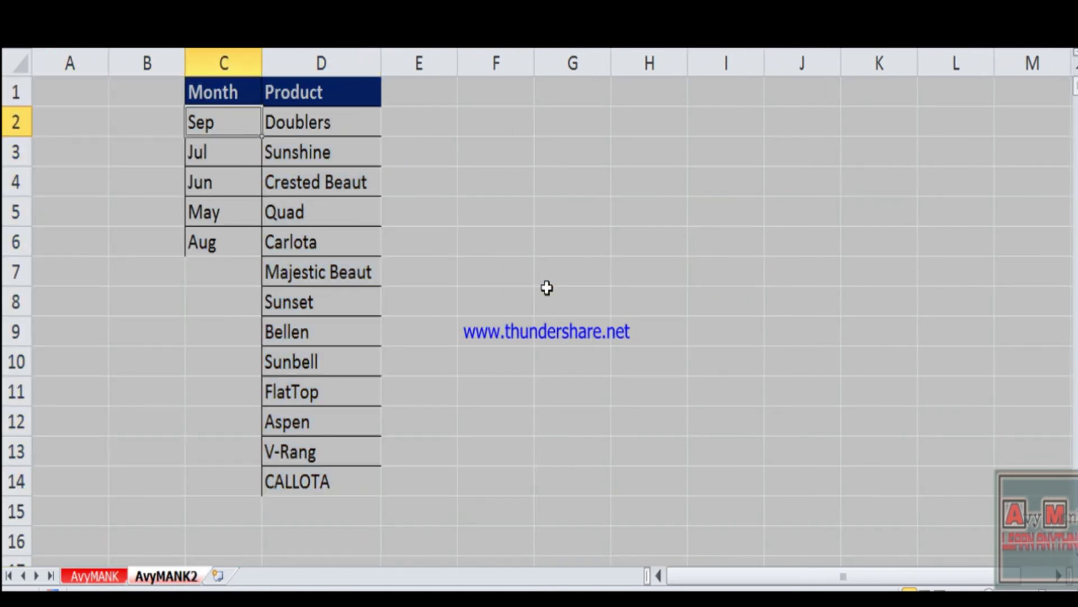
key(ctrl+Page_Up)
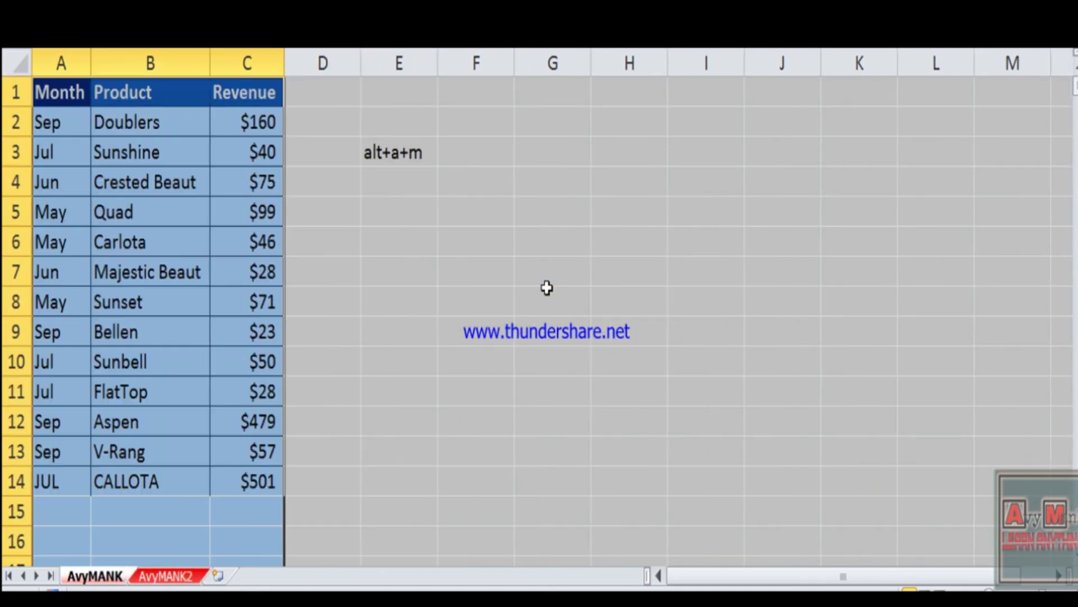
key(Down)
key(shift+Right)
key(shift+Right)
key(ctrl+shift+Down)
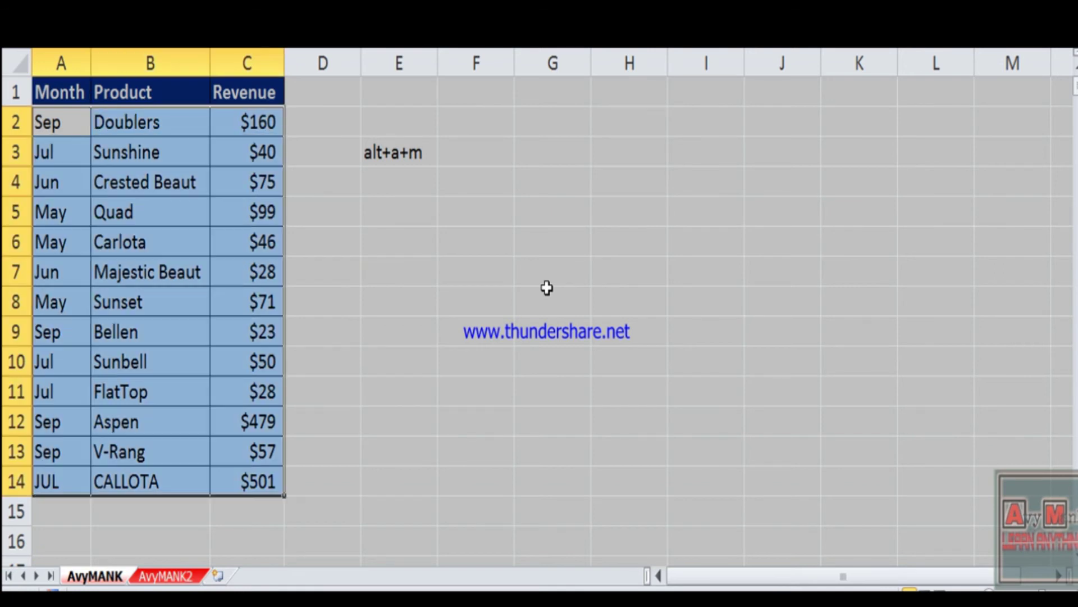
key(Right)
key(ctrl+shift+Down)
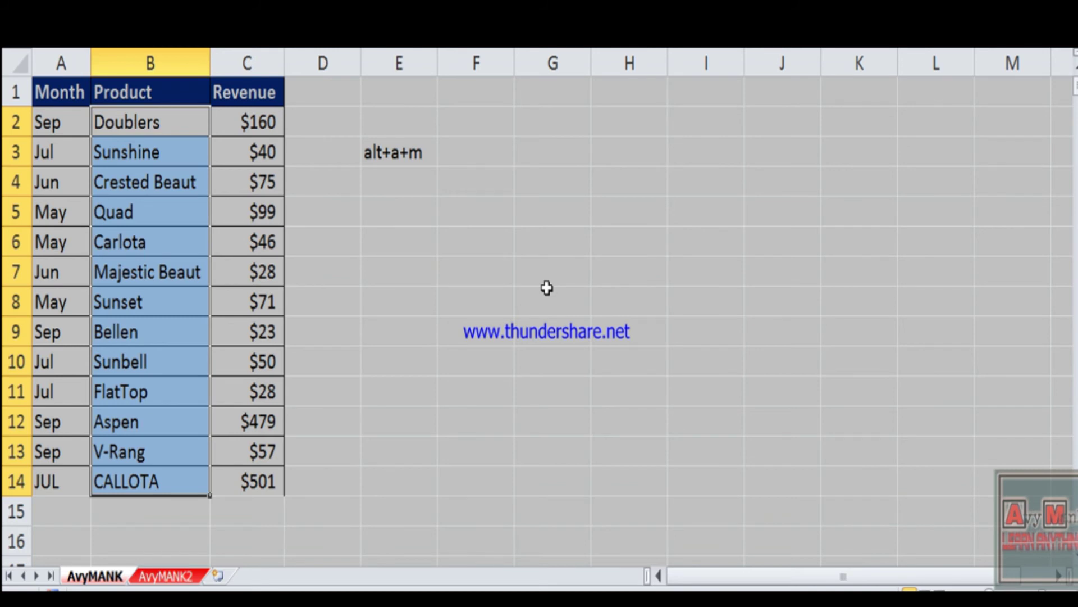
key(Right)
key(ctrl+shift+Down)
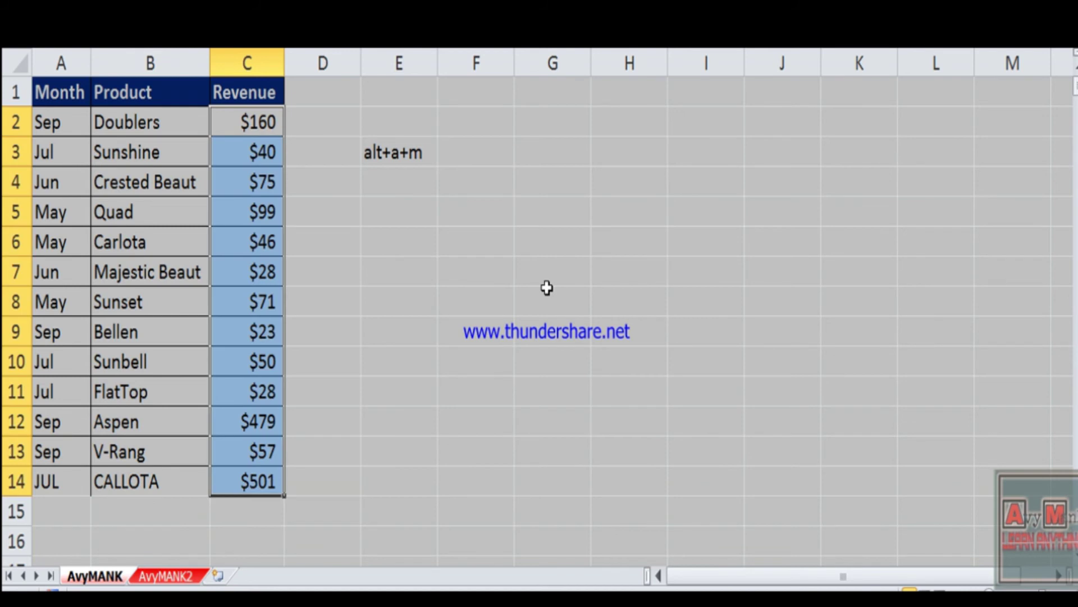
key(Left)
key(Left)
key(ctrl+shift+Down)
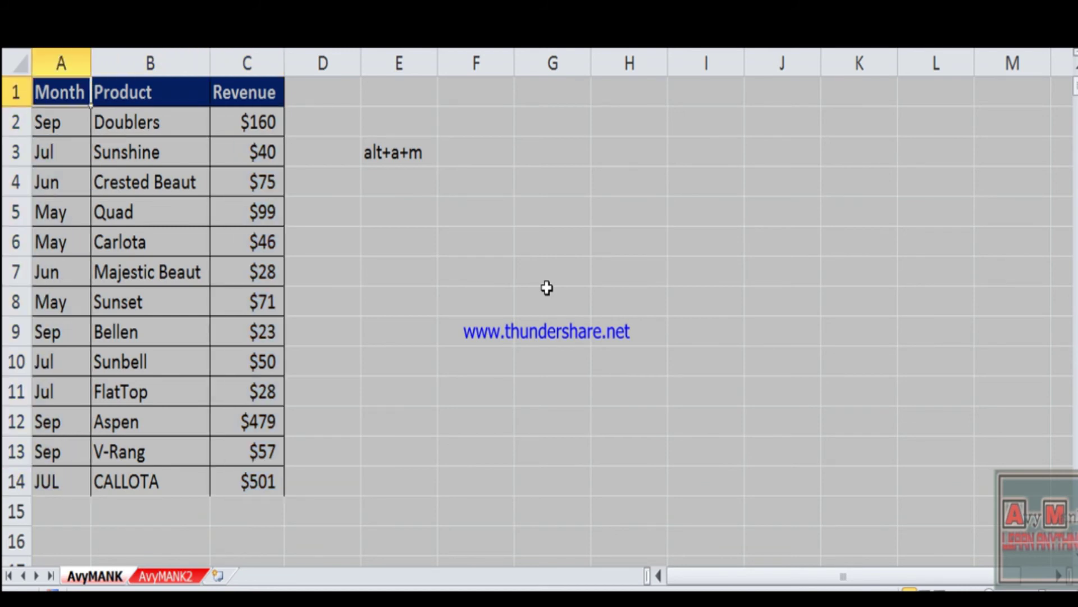
key(ctrl+a)
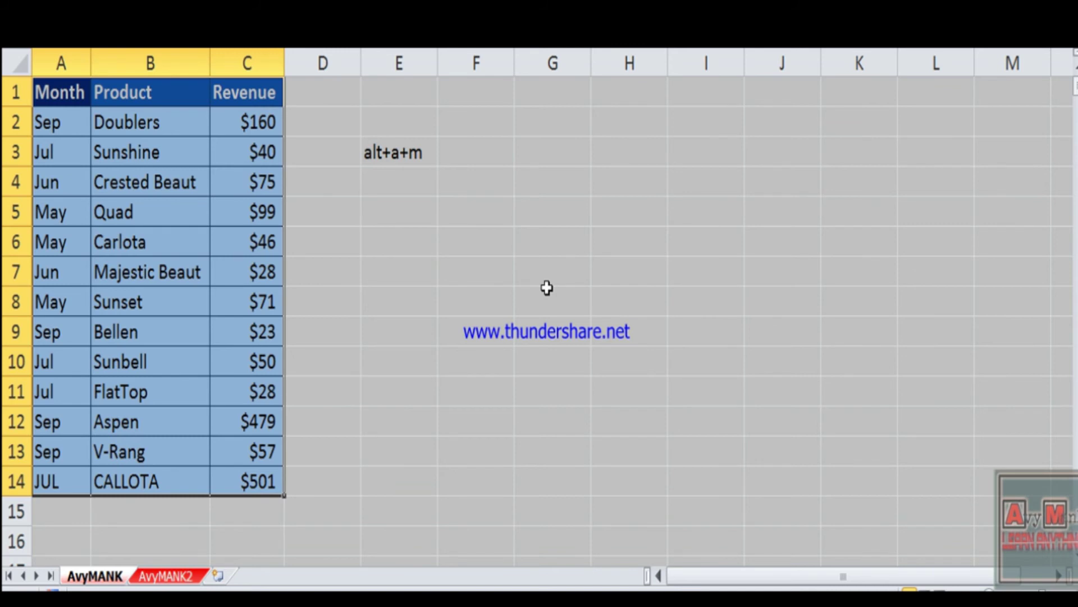
key(Left)
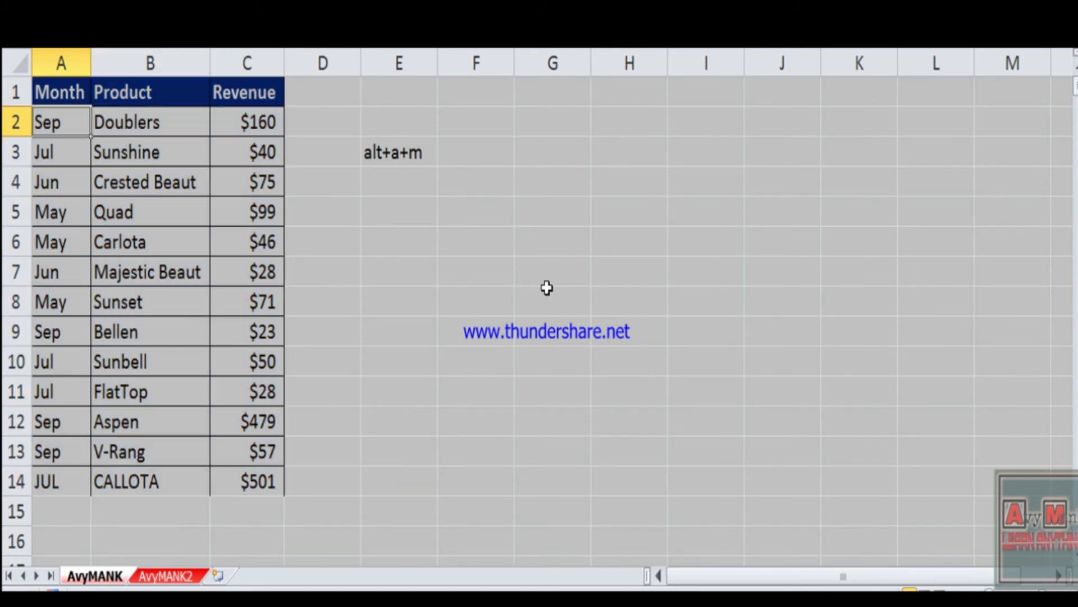
key(ctrl+shift+Down)
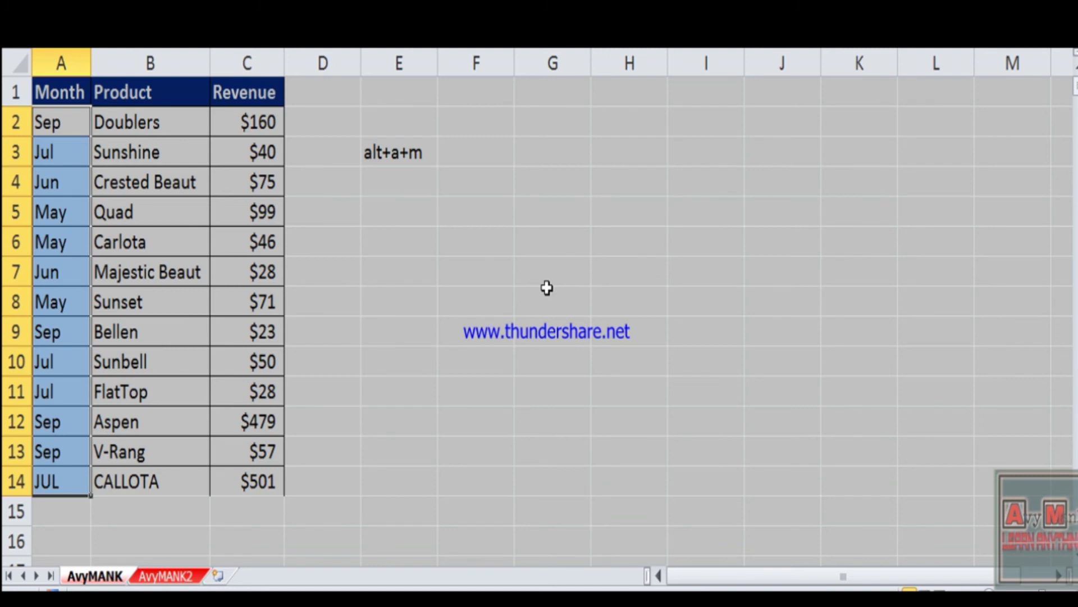
key(Right)
key(Down)
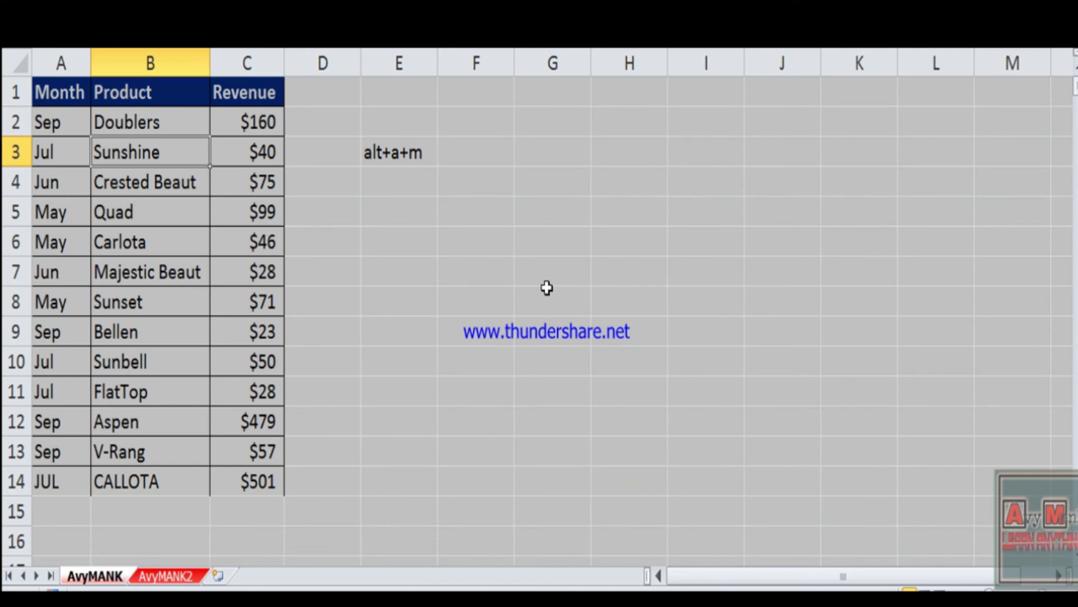
key(ctrl+Page_Down)
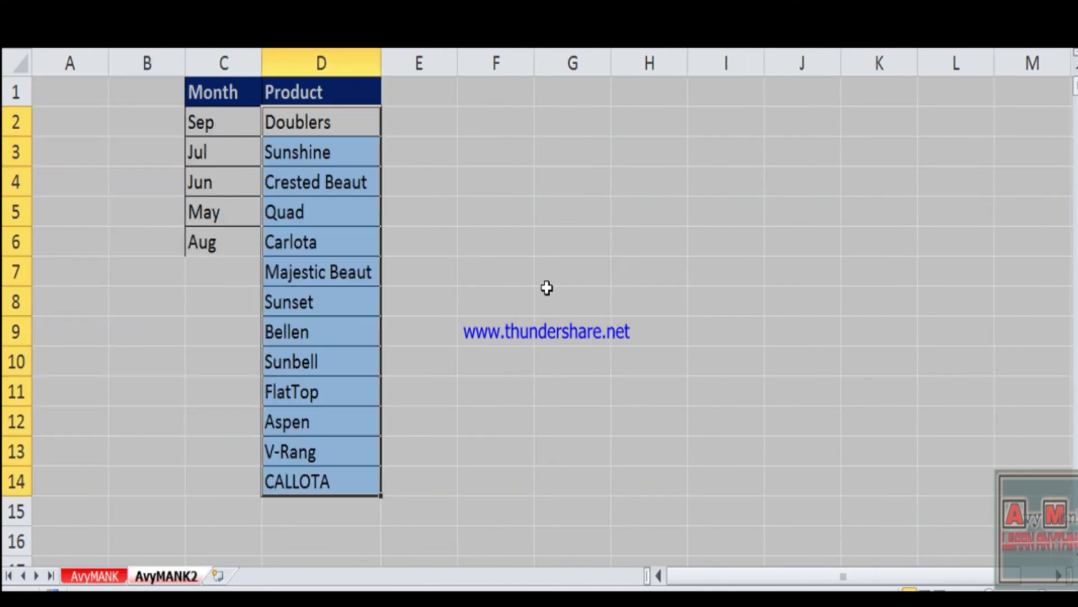
key(ctrl+Home)
key(ctrl+Page_Up)
key(ctrl+Home)
key(Right)
key(Right)
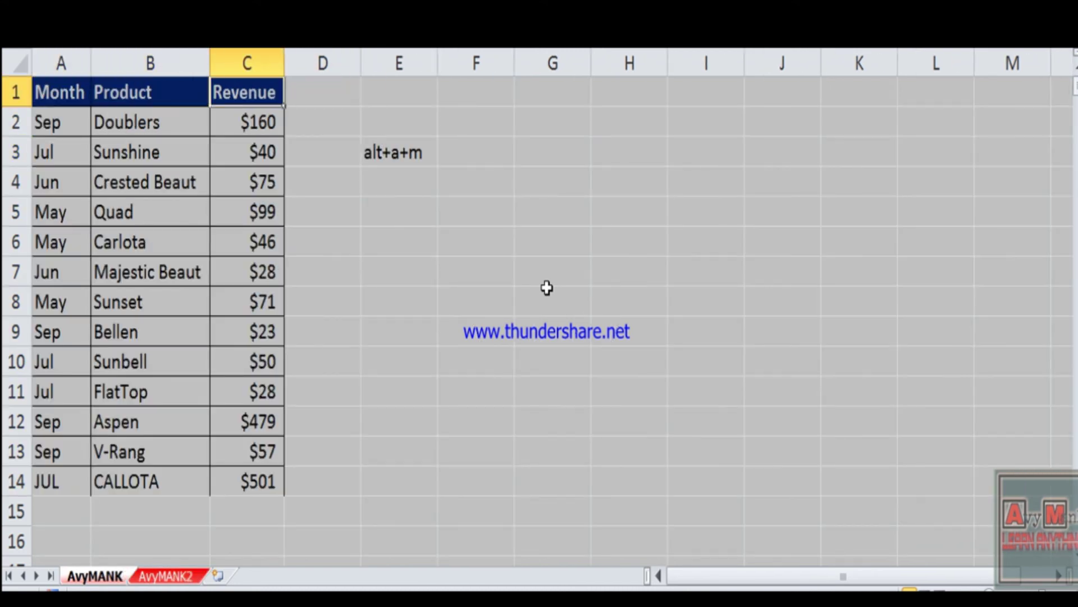
key(Down)
key(Right)
key(Right)
key(Down)
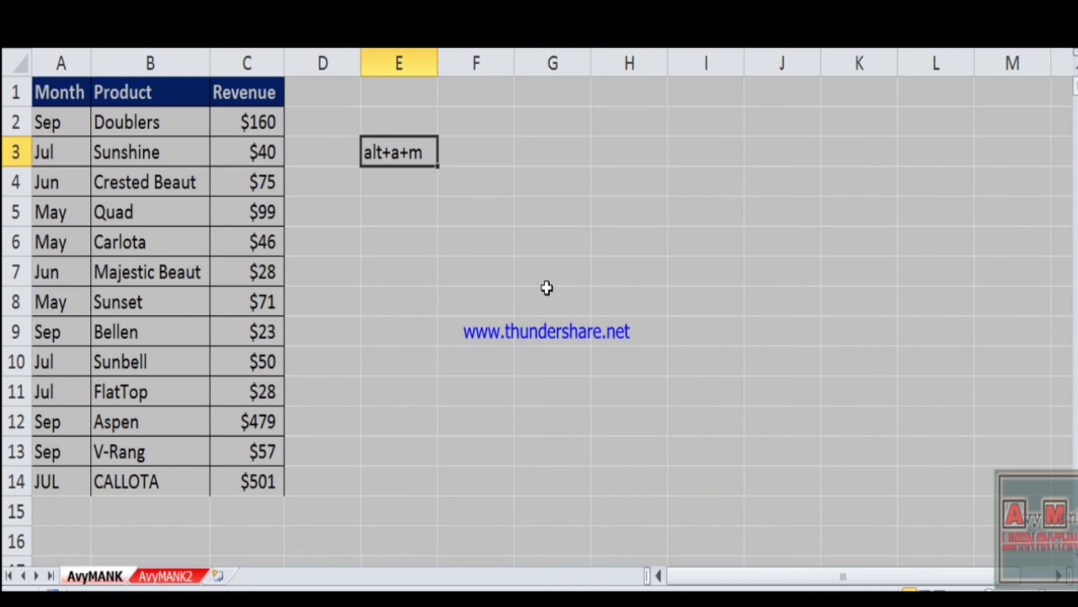